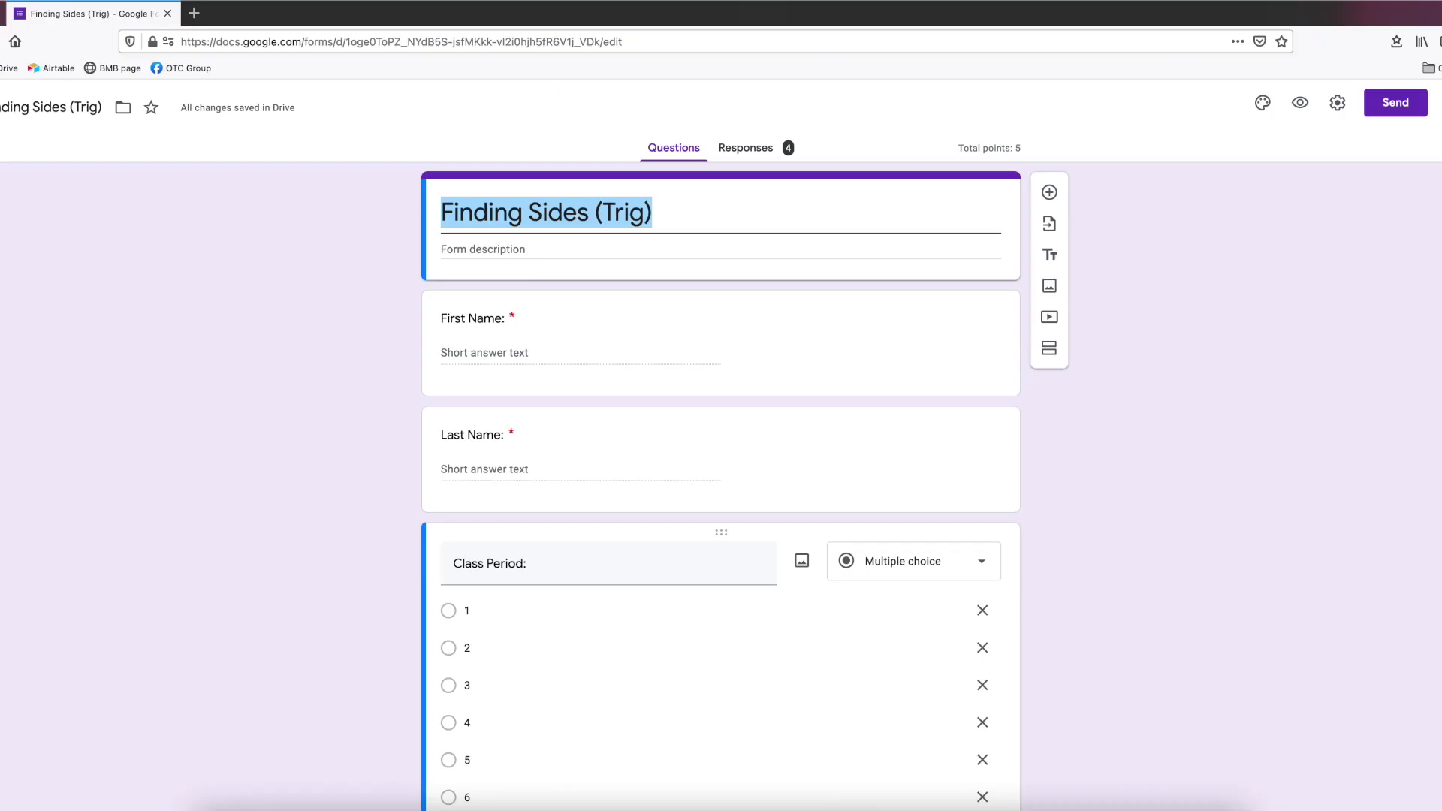
- In the form settings, turn on Collect email addresses and Restrict to users in the organisation
scroll(660, 788, down, 8)
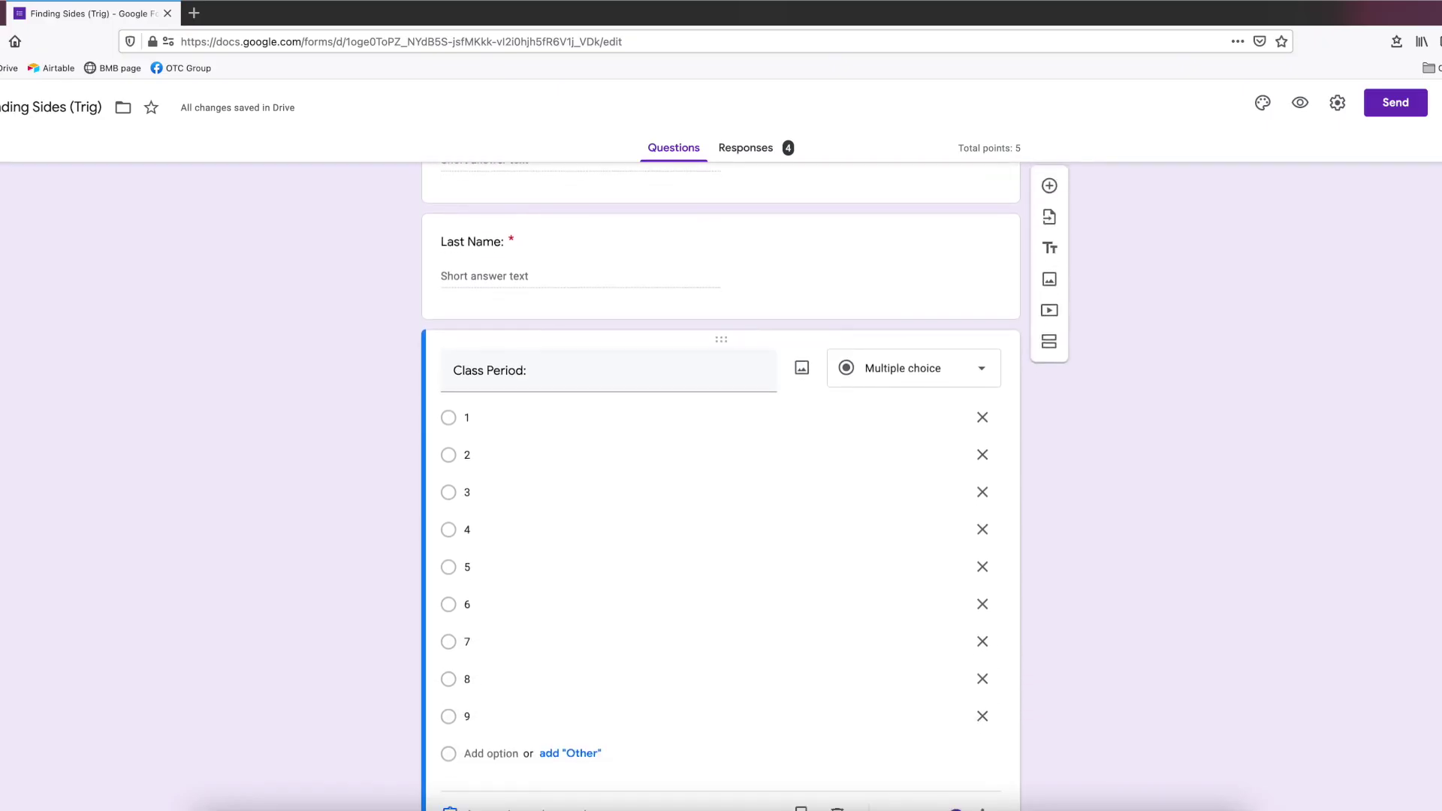
scroll(721, 487, down, 6)
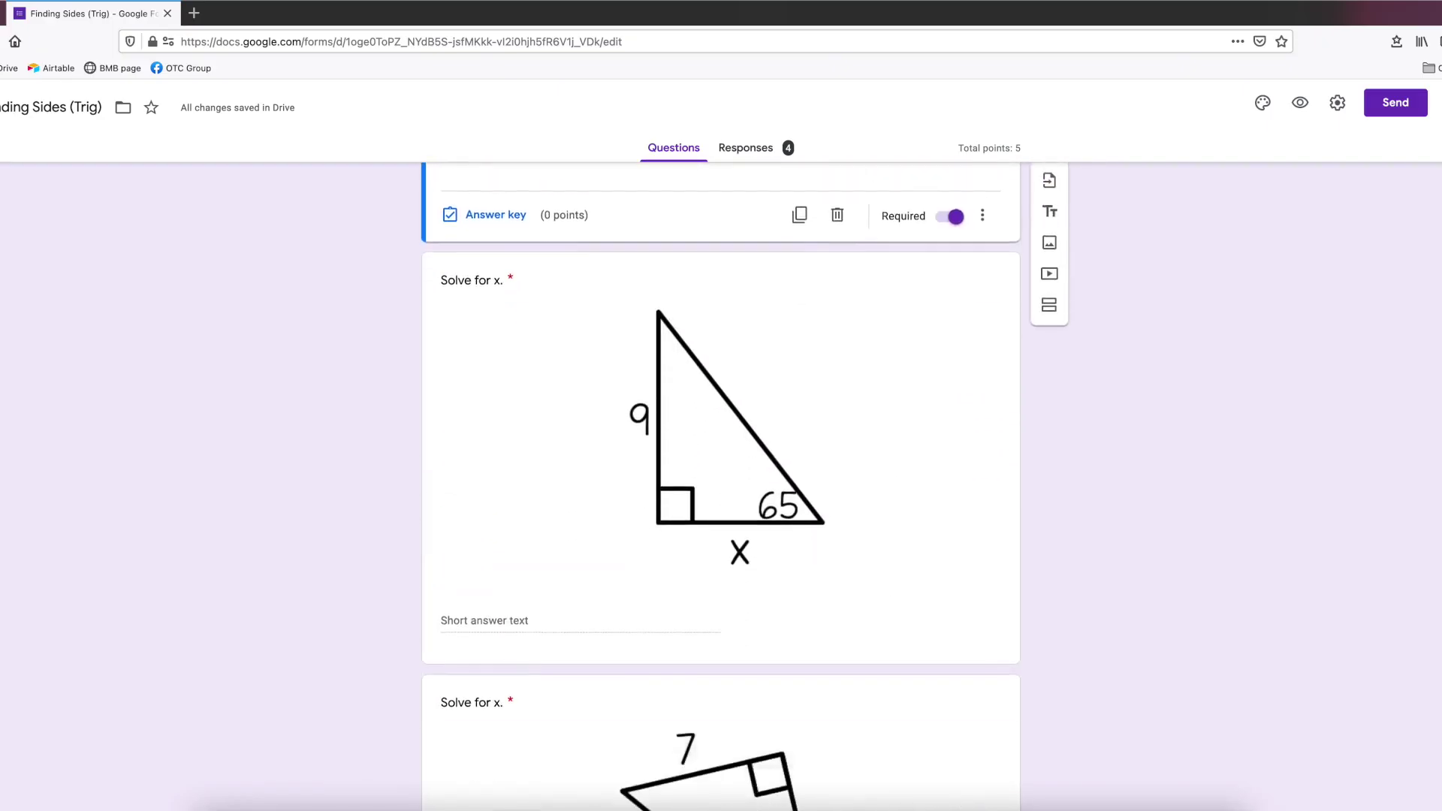
scroll(721, 486, down, 7)
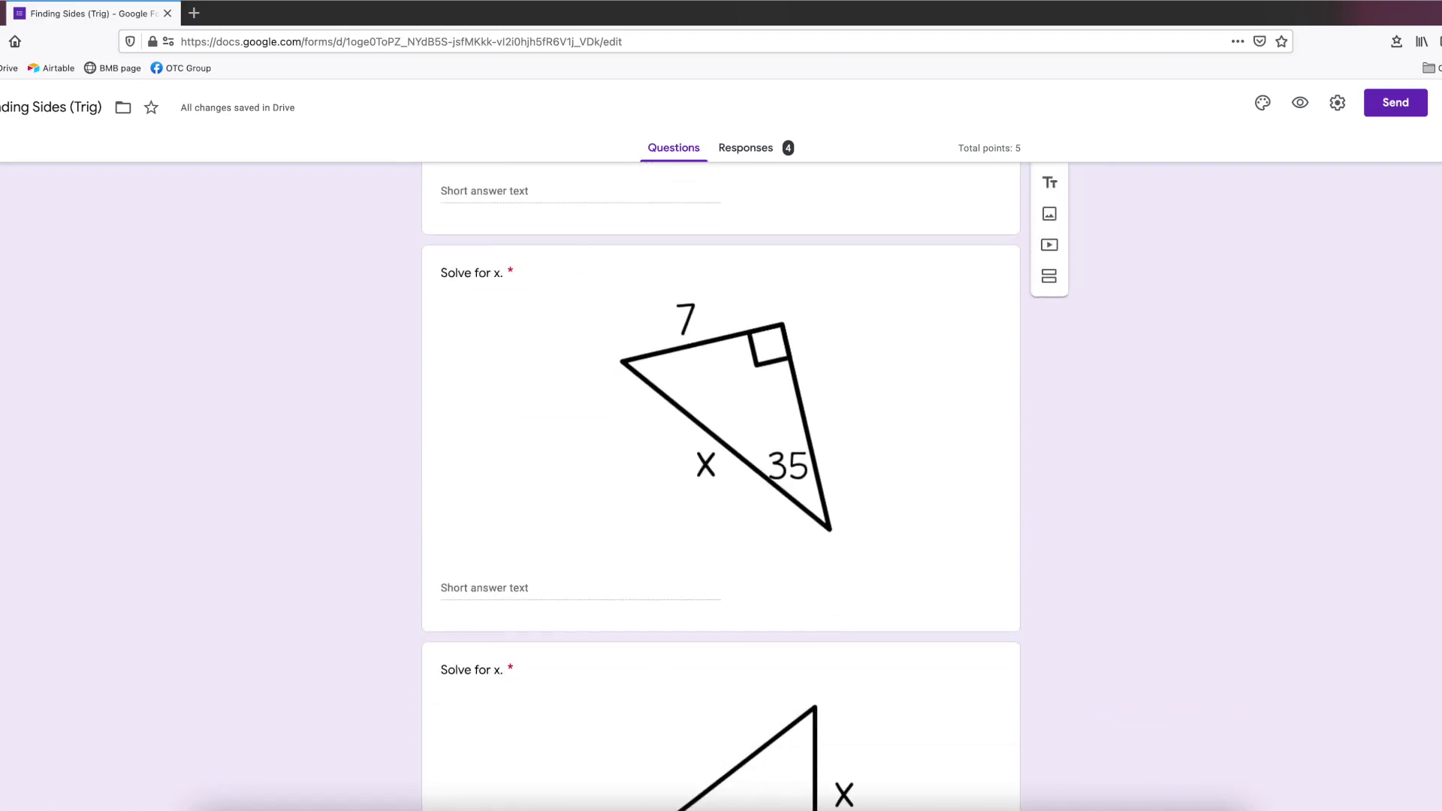
scroll(720, 487, down, 8)
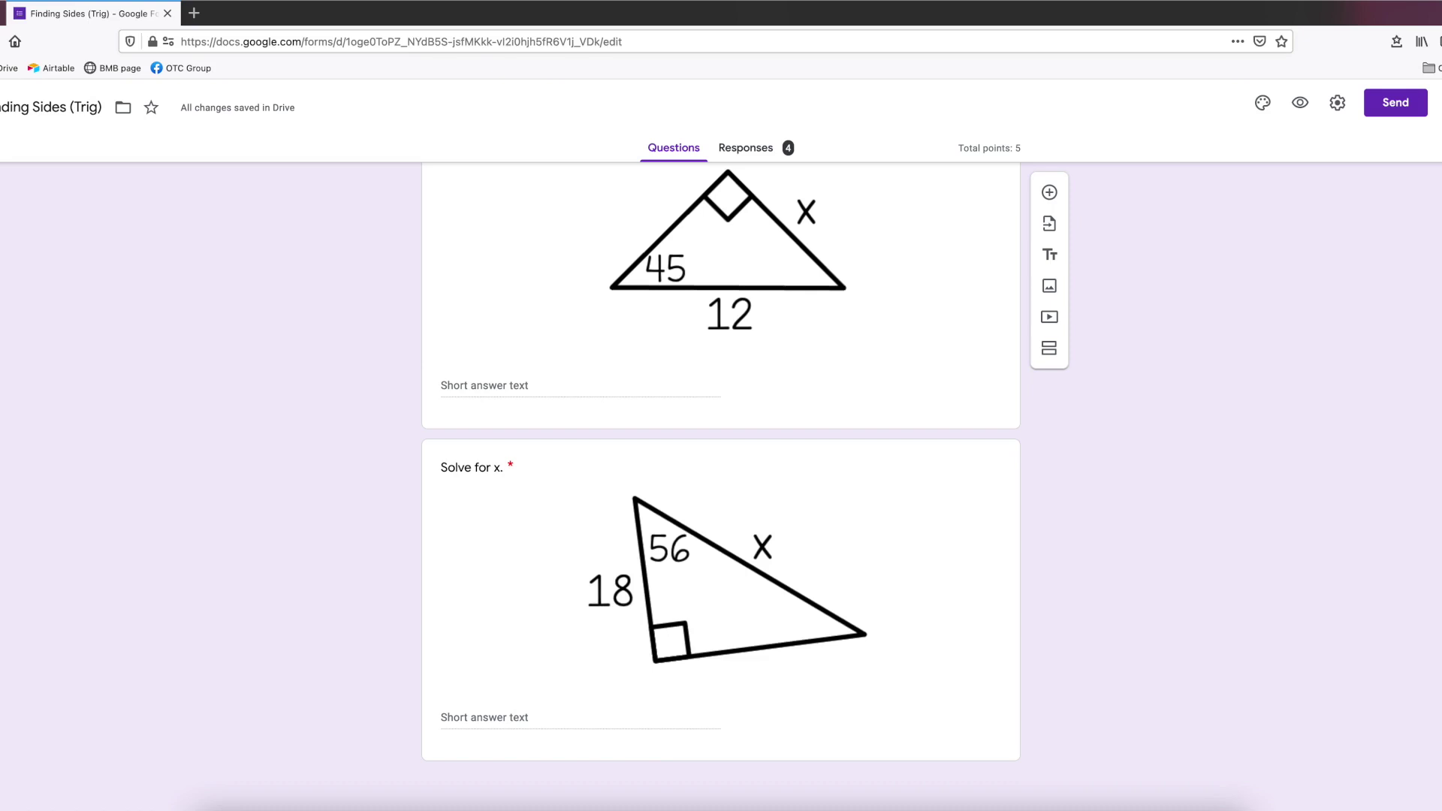
scroll(1427, 683, up, 6)
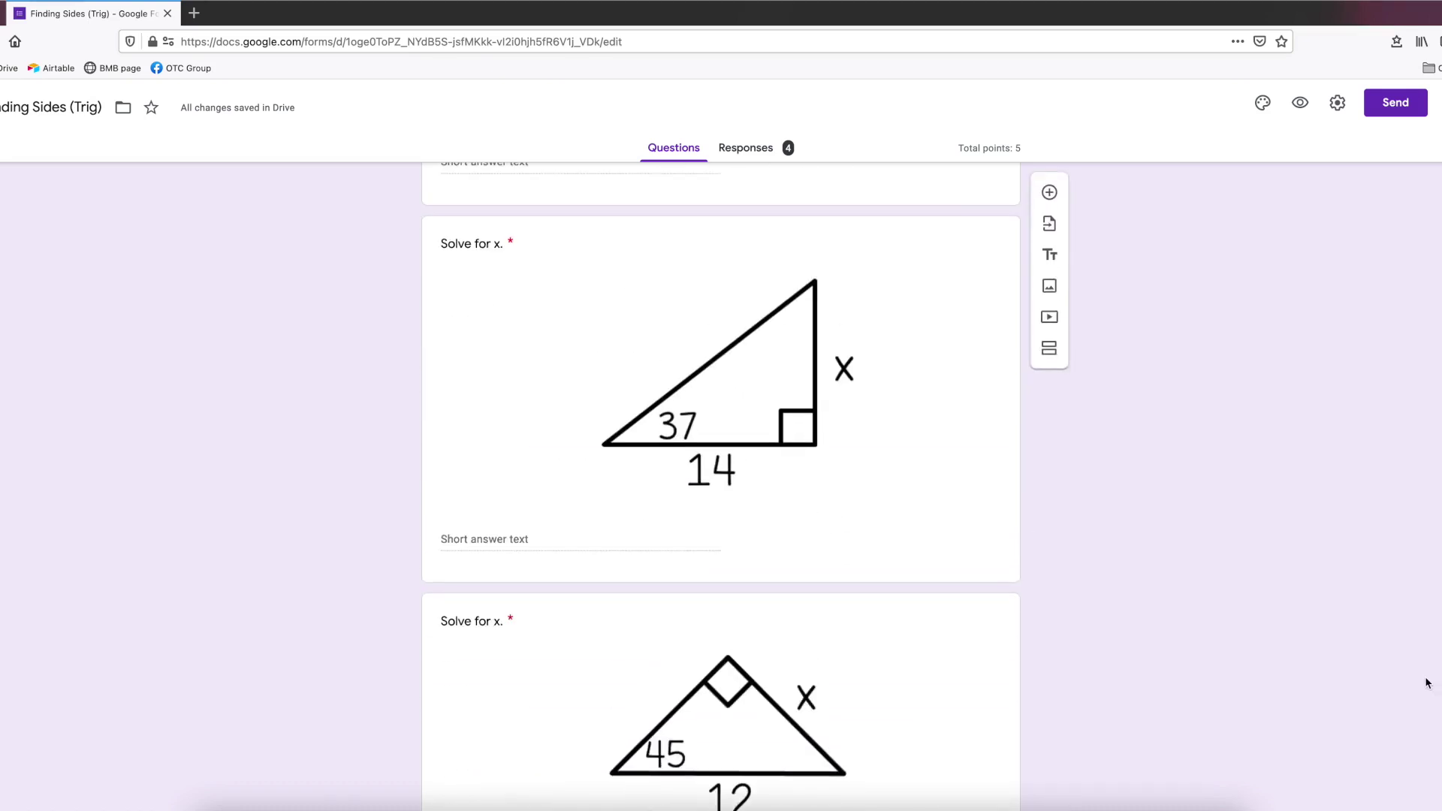
scroll(1427, 683, up, 5)
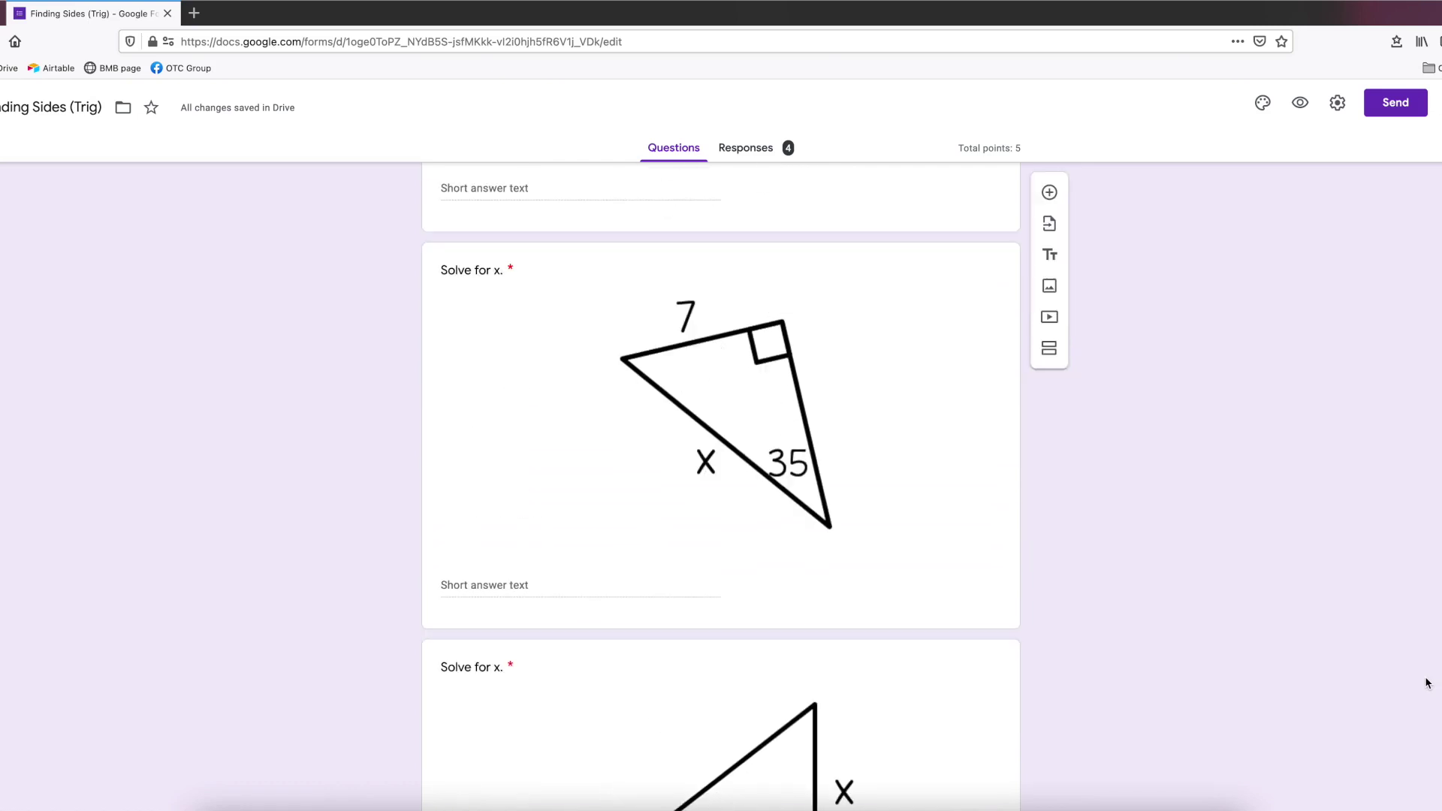
scroll(1427, 683, down, 5)
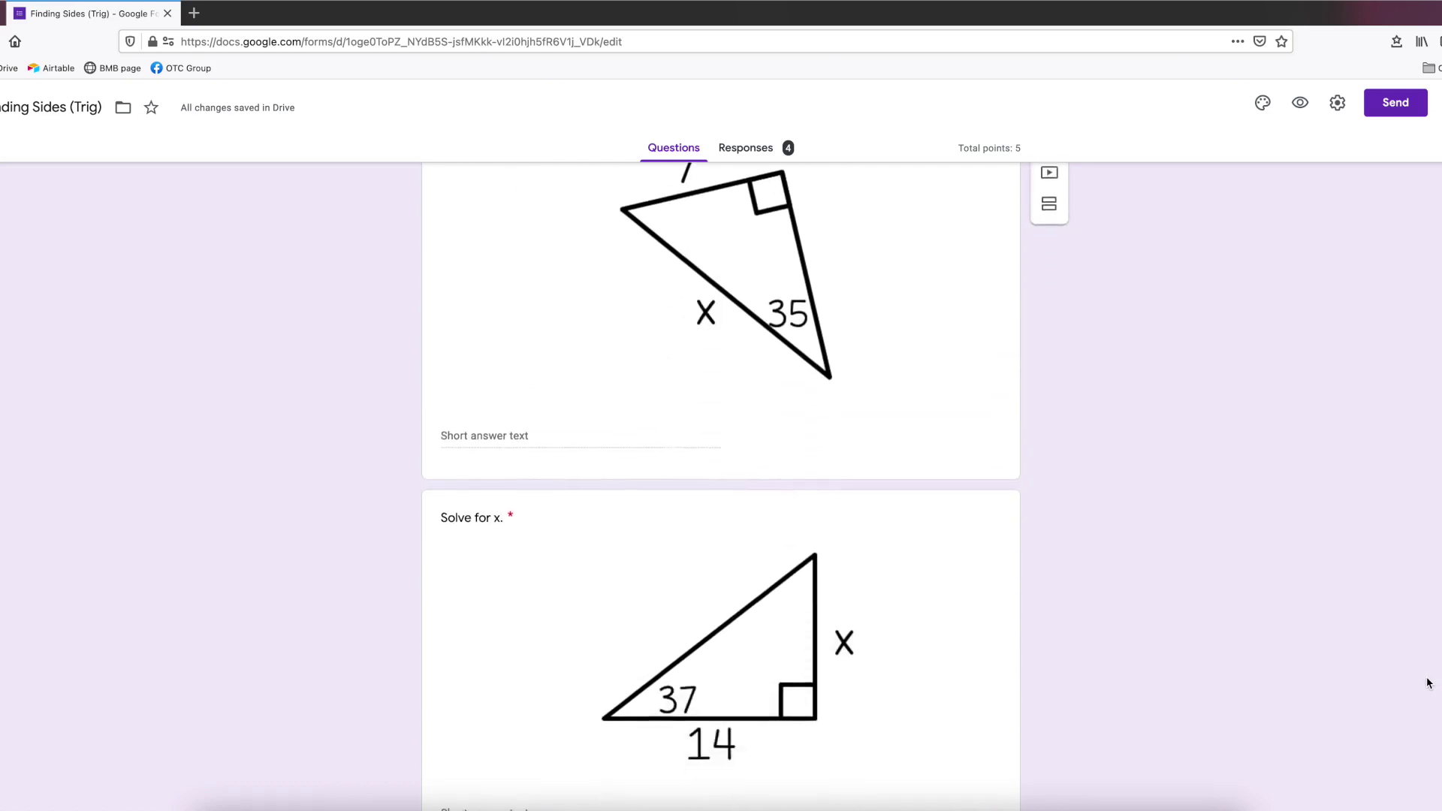
scroll(1427, 683, down, 5)
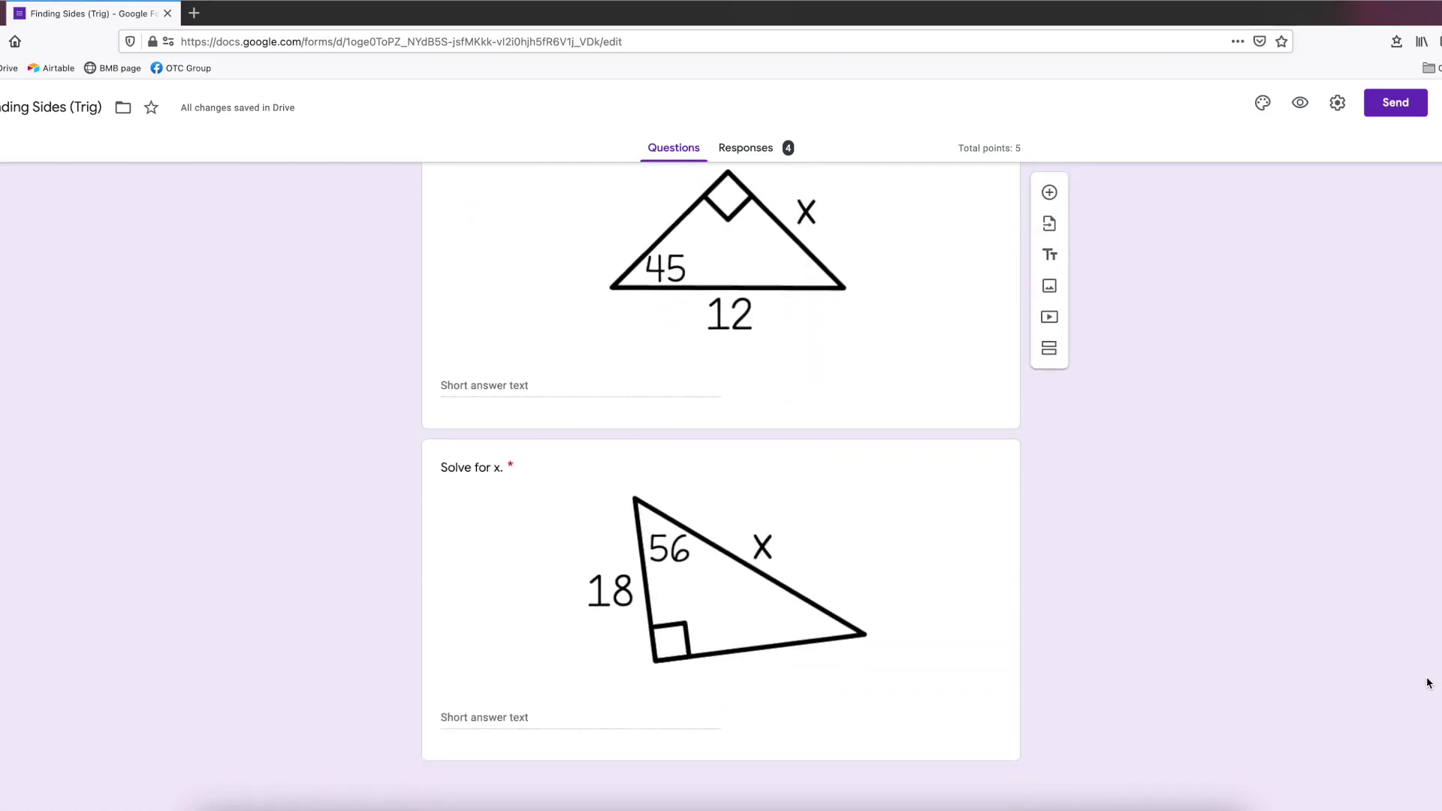
scroll(1427, 684, up, 6)
scroll(1427, 684, up, 15)
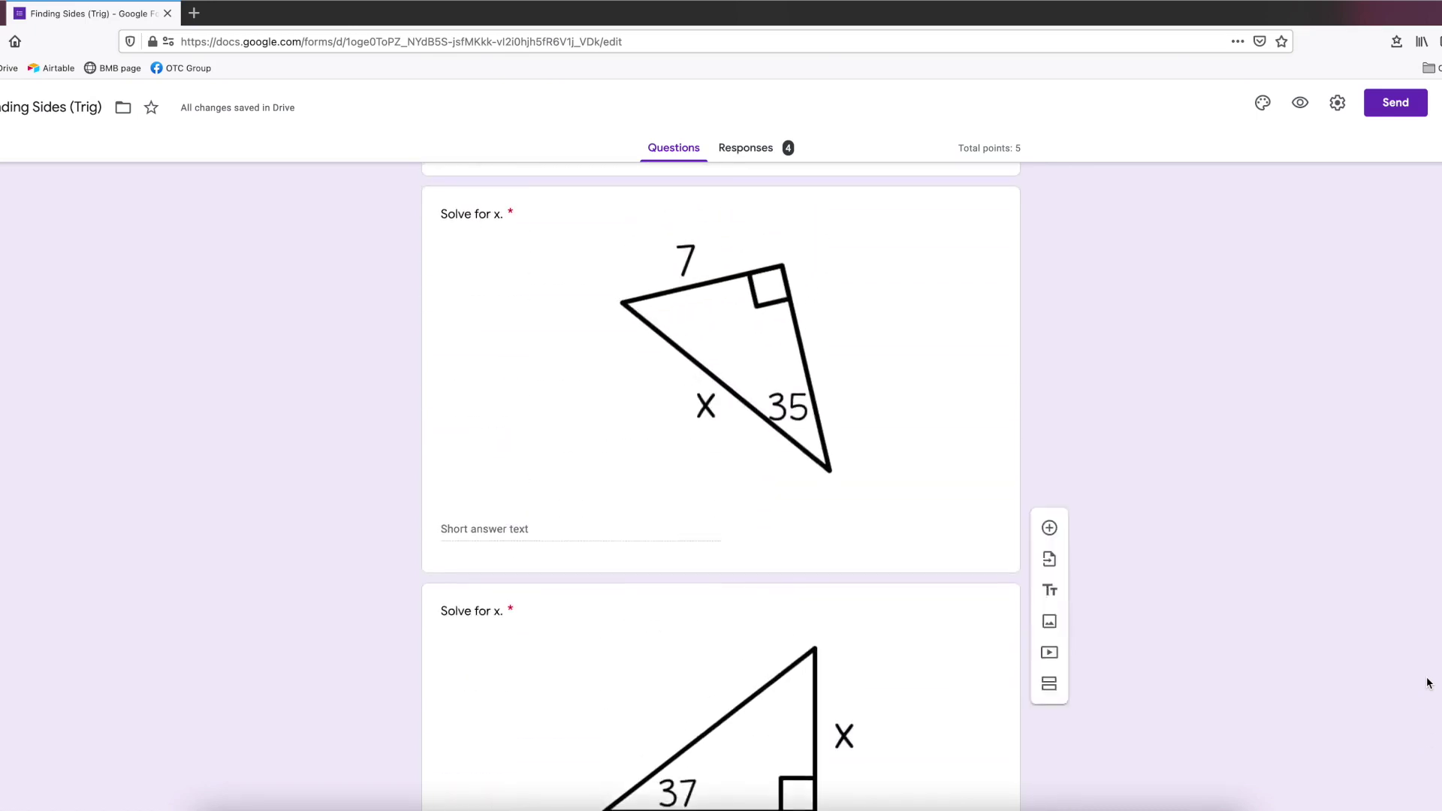
click(1337, 104)
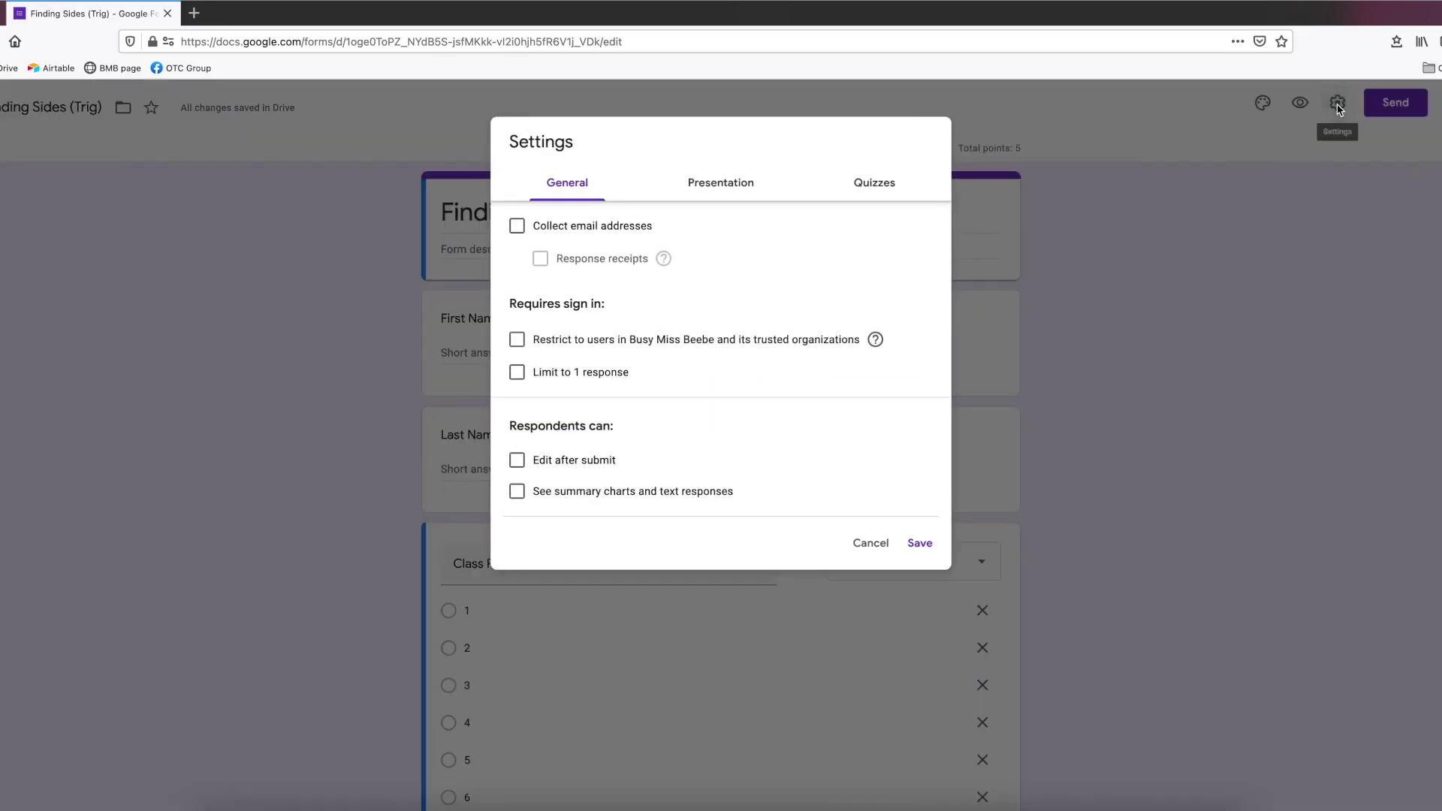
click(579, 228)
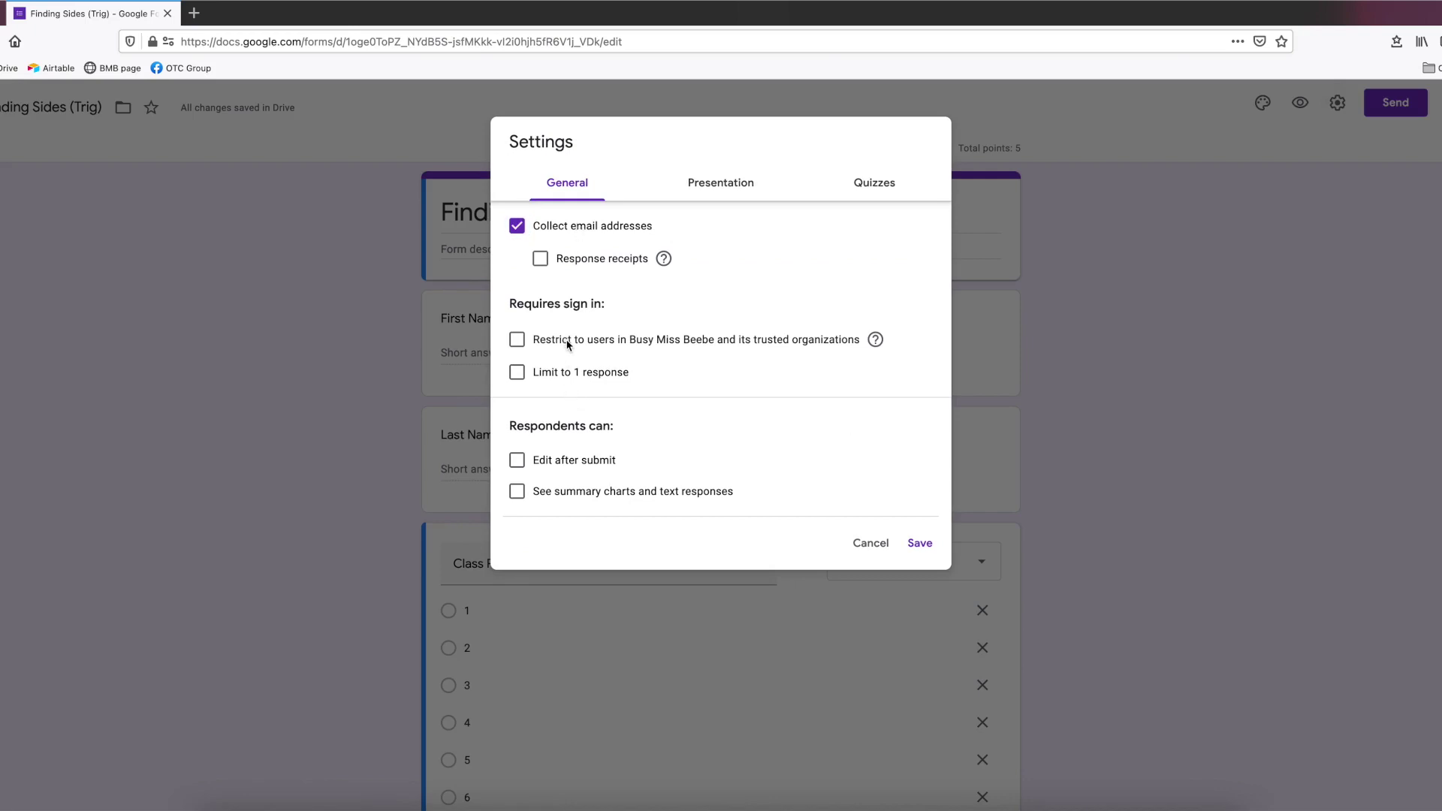
click(568, 344)
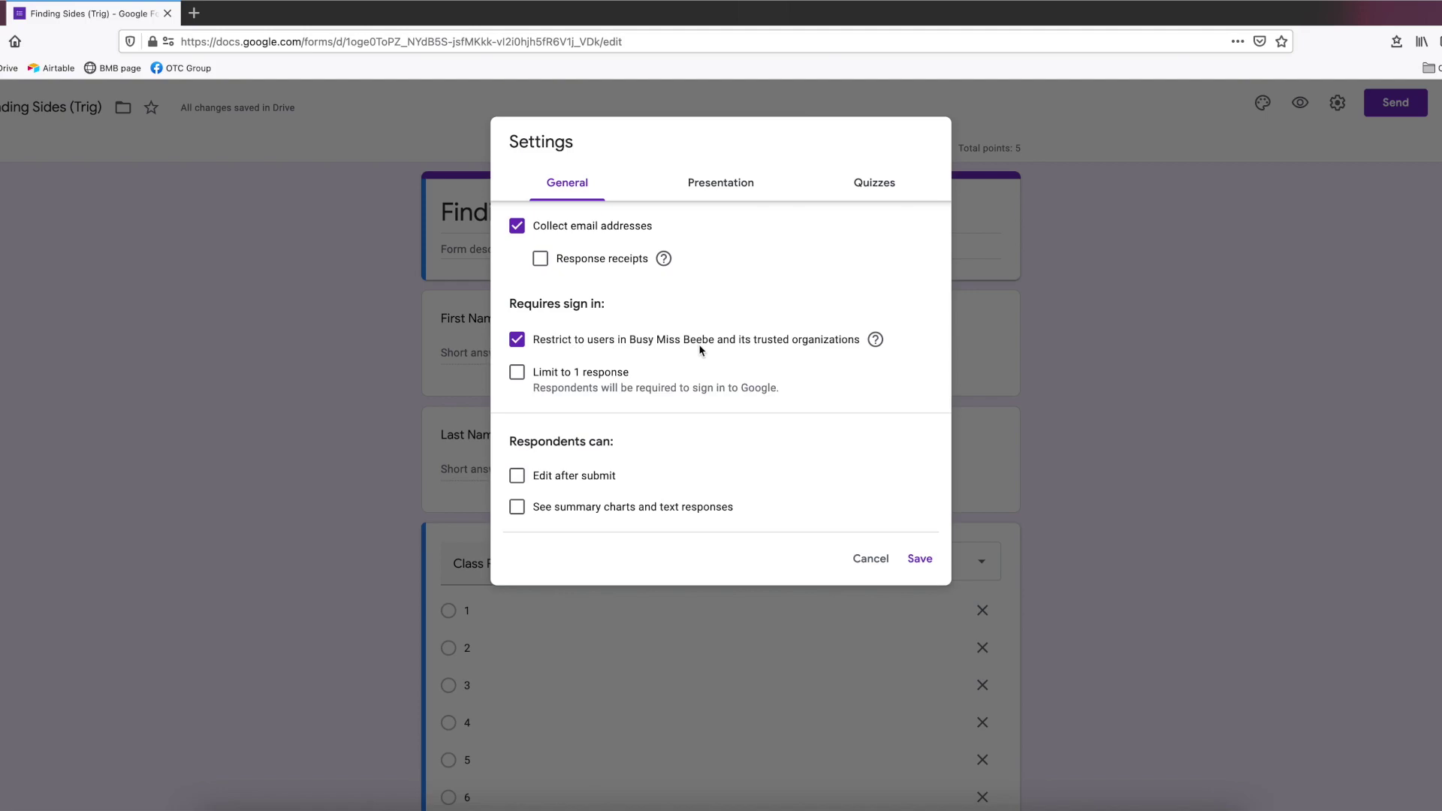
- Leave response receipts and the one-response limit turned off, then go to Presentation settings
click(572, 264)
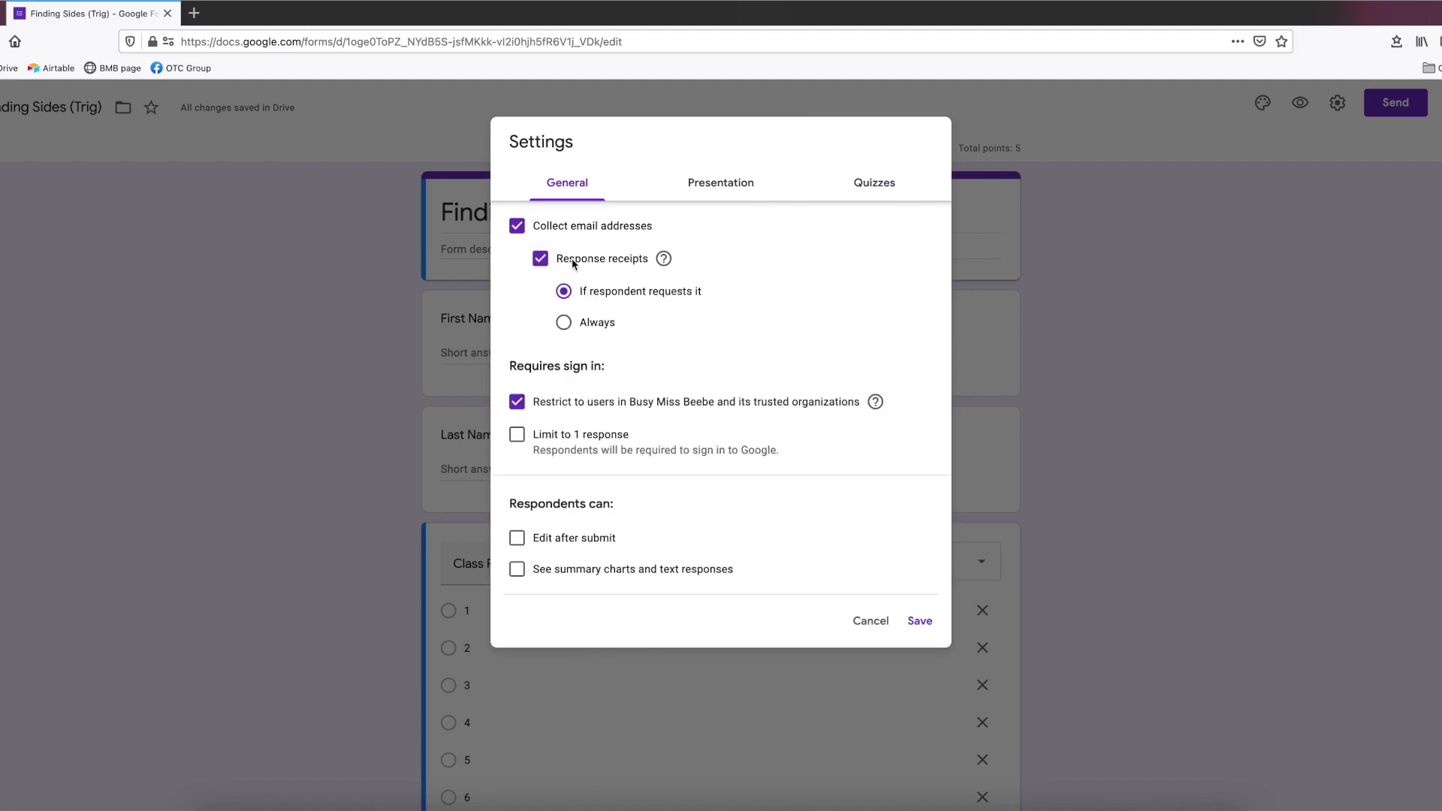
click(600, 327)
click(614, 263)
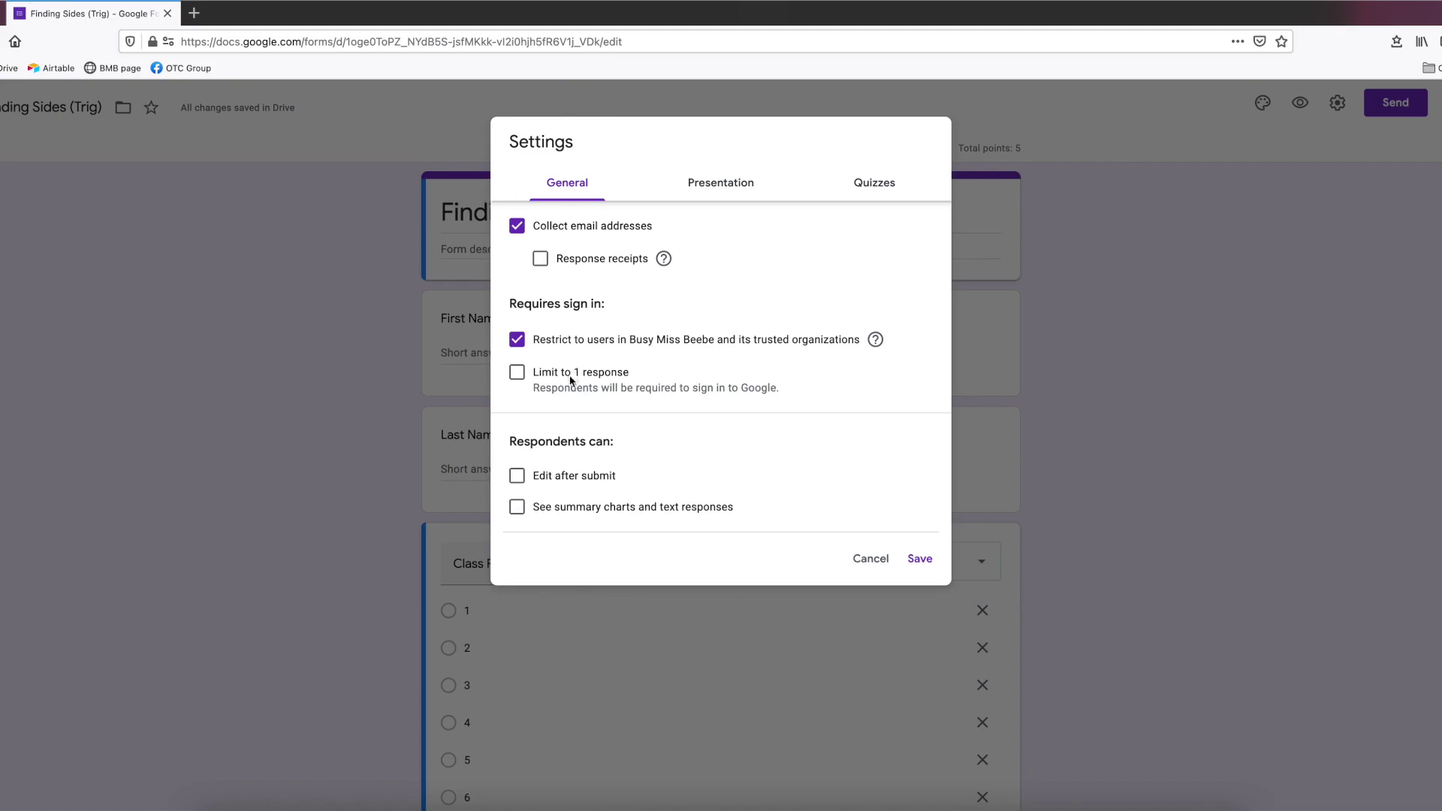
click(518, 373)
click(520, 375)
click(720, 200)
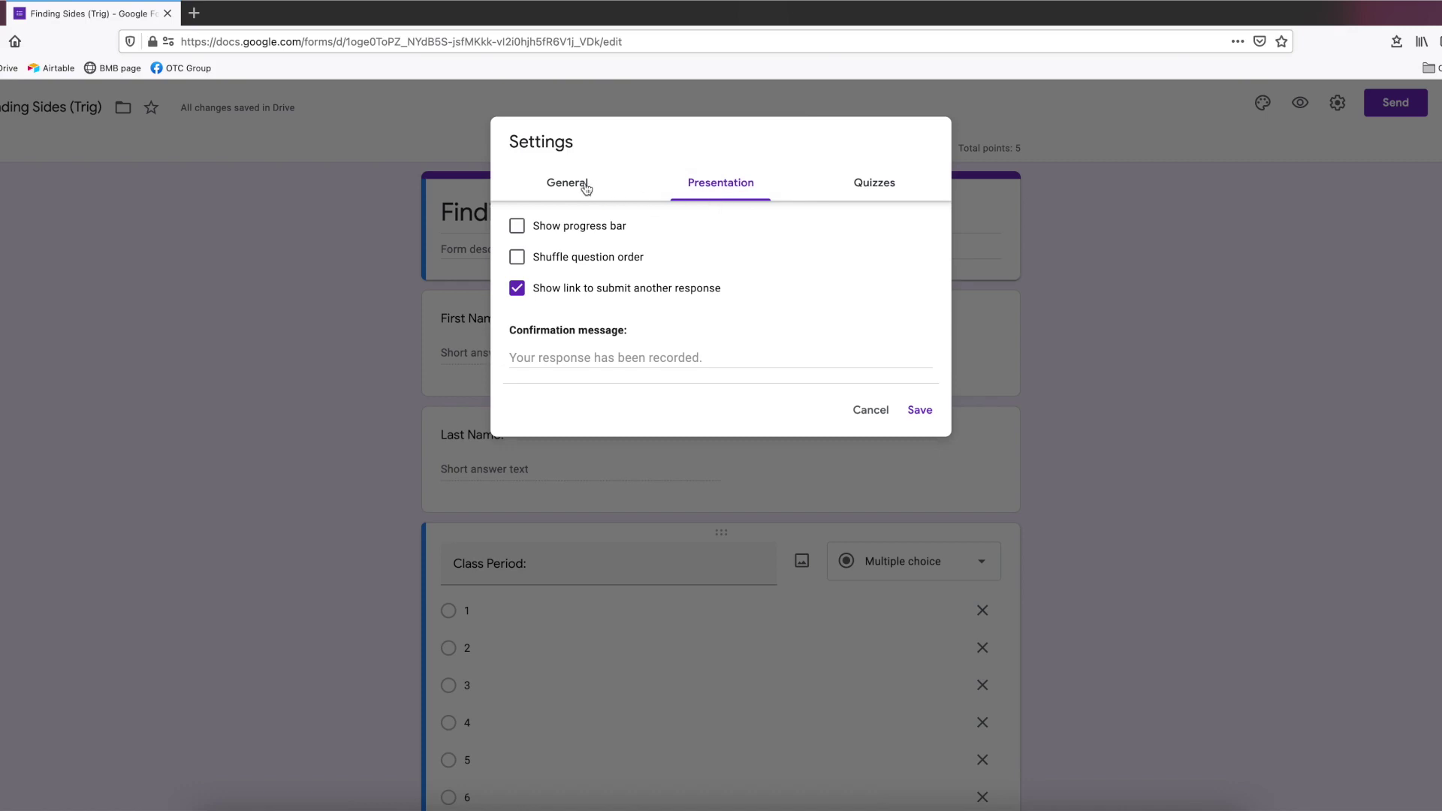
- Keep the submit-another-response link enabled, with the progress bar and shuffled question order off
click(524, 293)
click(525, 294)
click(579, 233)
click(575, 259)
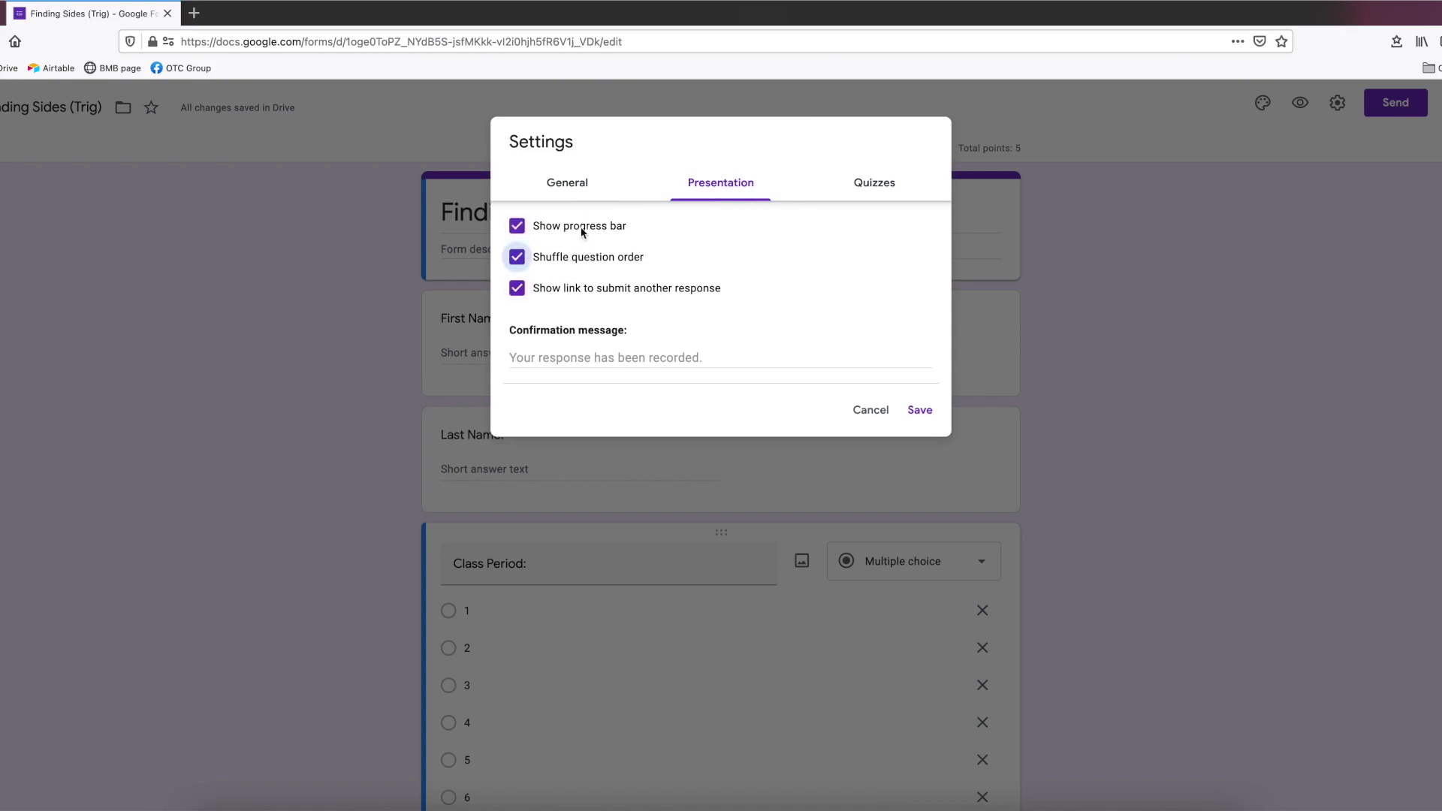
click(583, 229)
click(583, 263)
- Set the confirmation message: 'Great job! If you earned less than 5/5, you can resubmit for a higher grade.' / 'If you earned less than 4/5, redo for a passing grade'
click(614, 359)
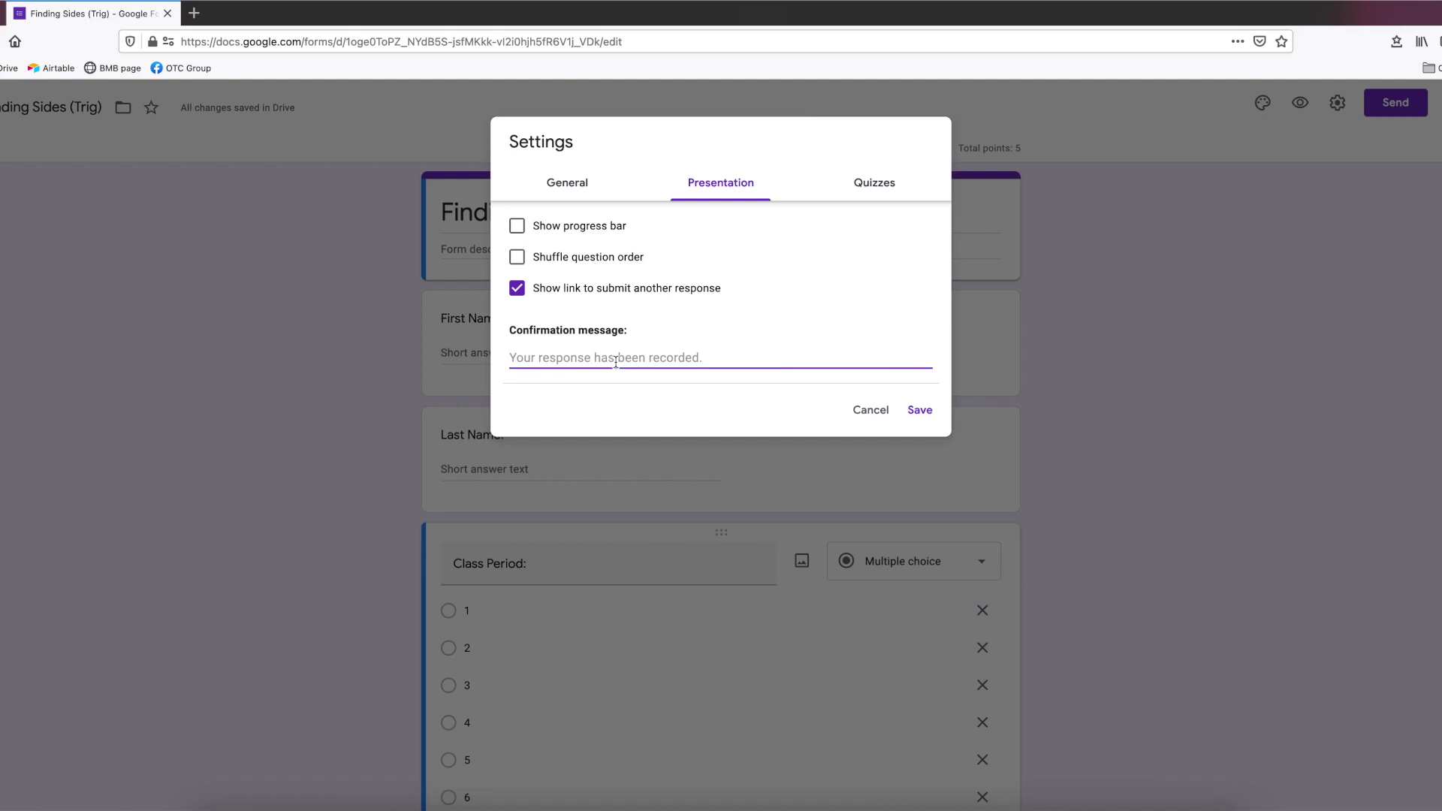
text(Great job!)
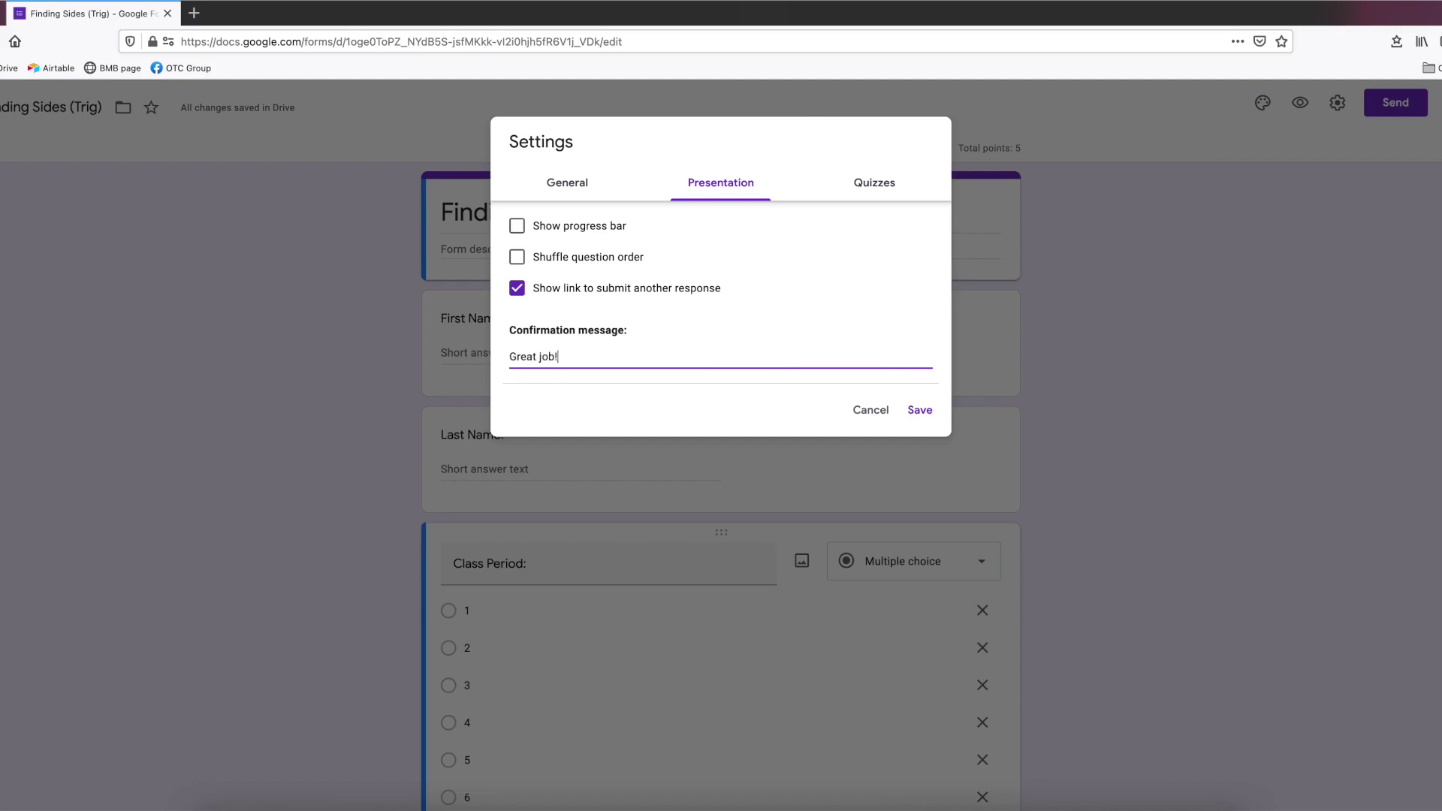
text(  If you earned less than 5/5, you can re)
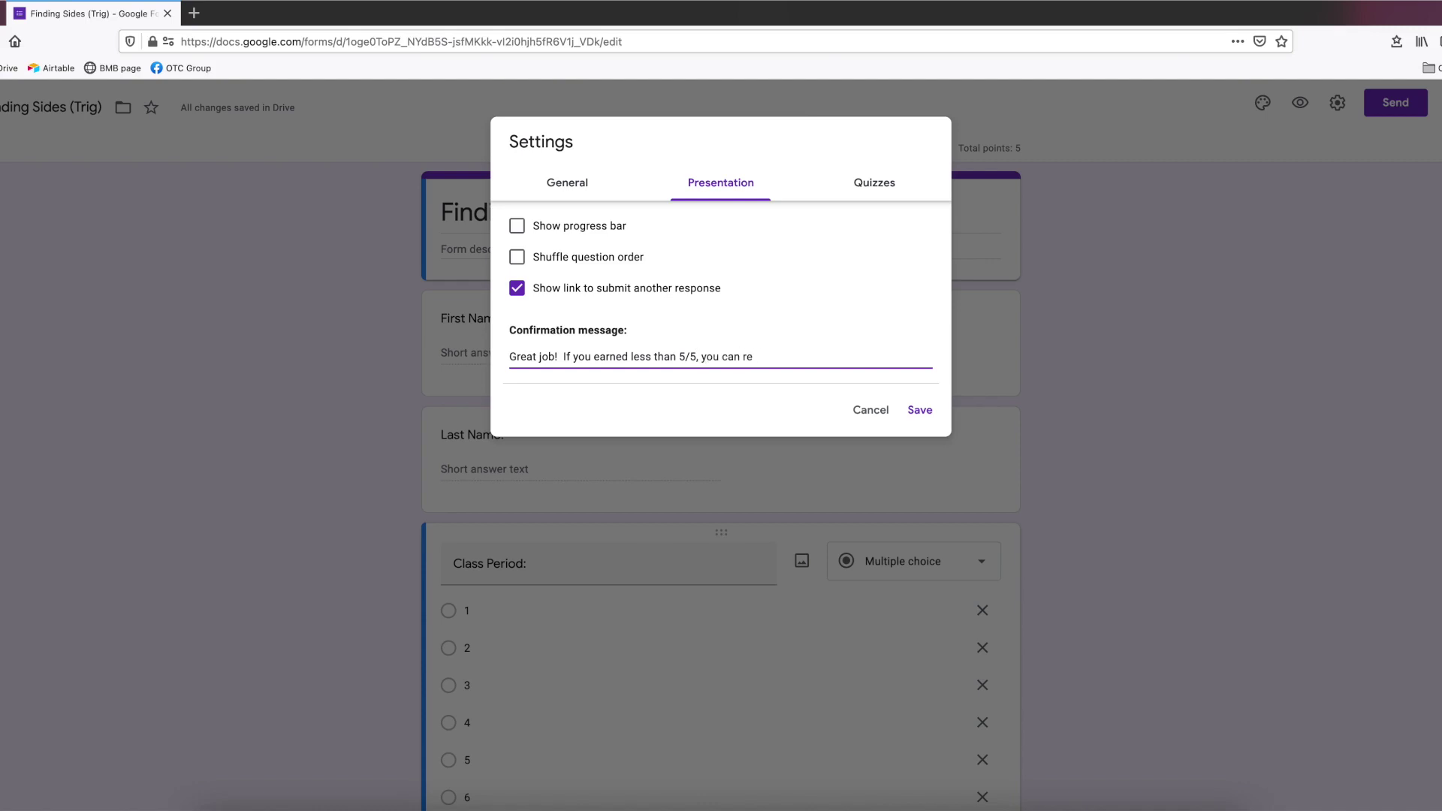
text(submit for a higher grade.)
key(Return)
text(If you earned les)
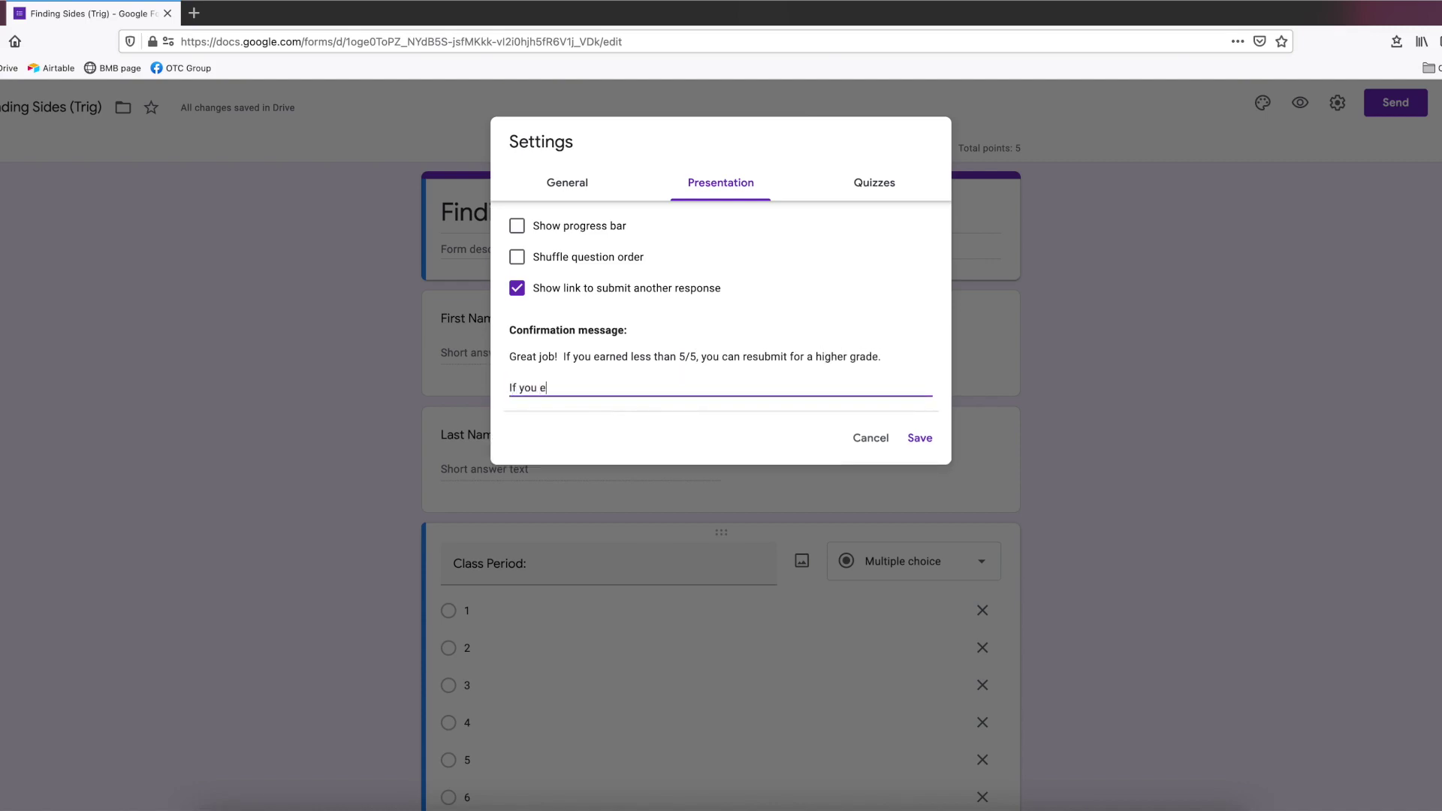
text(s than 4/5, redo for a pa)
key(BackSpace)
key(BackSpace)
text(a passing grade)
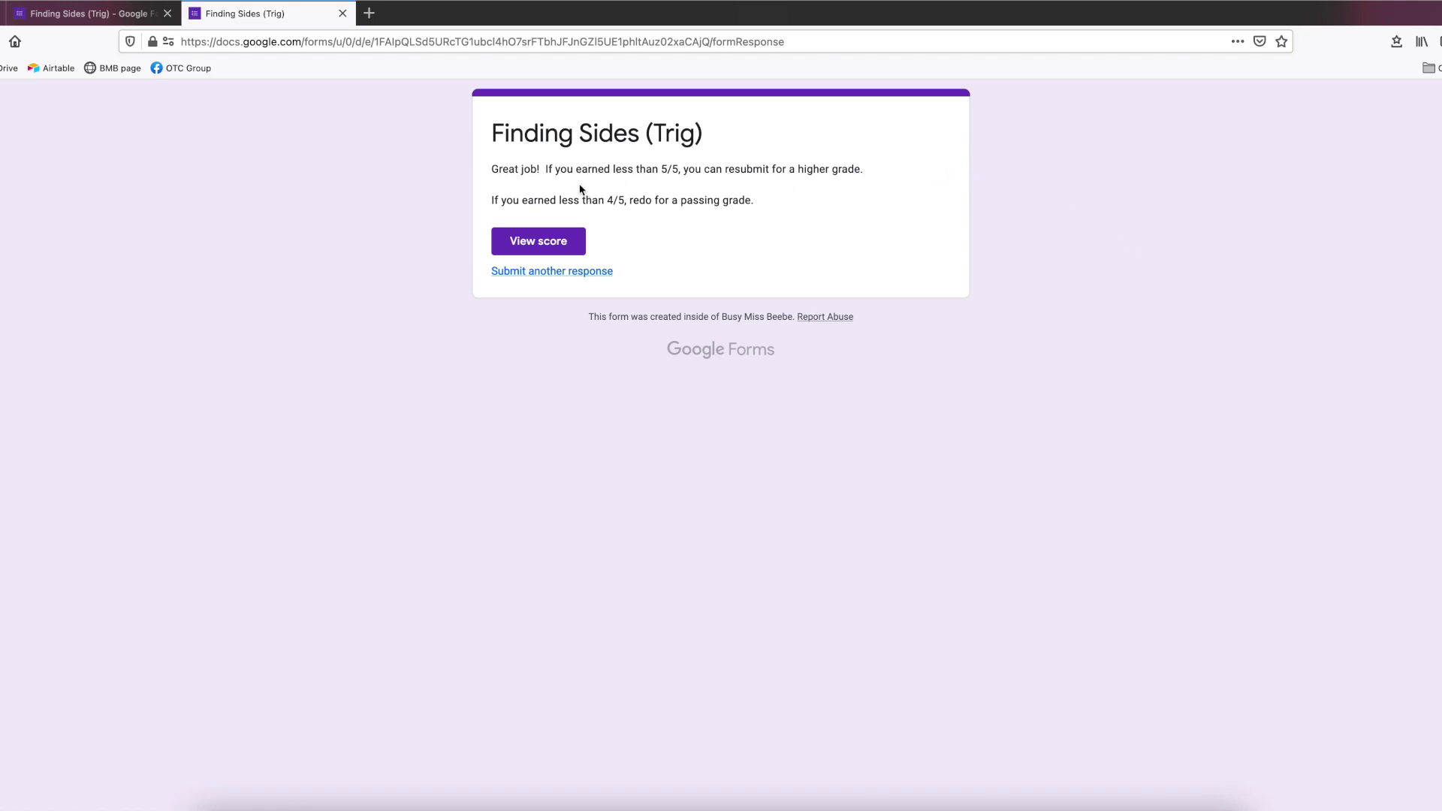
click(573, 241)
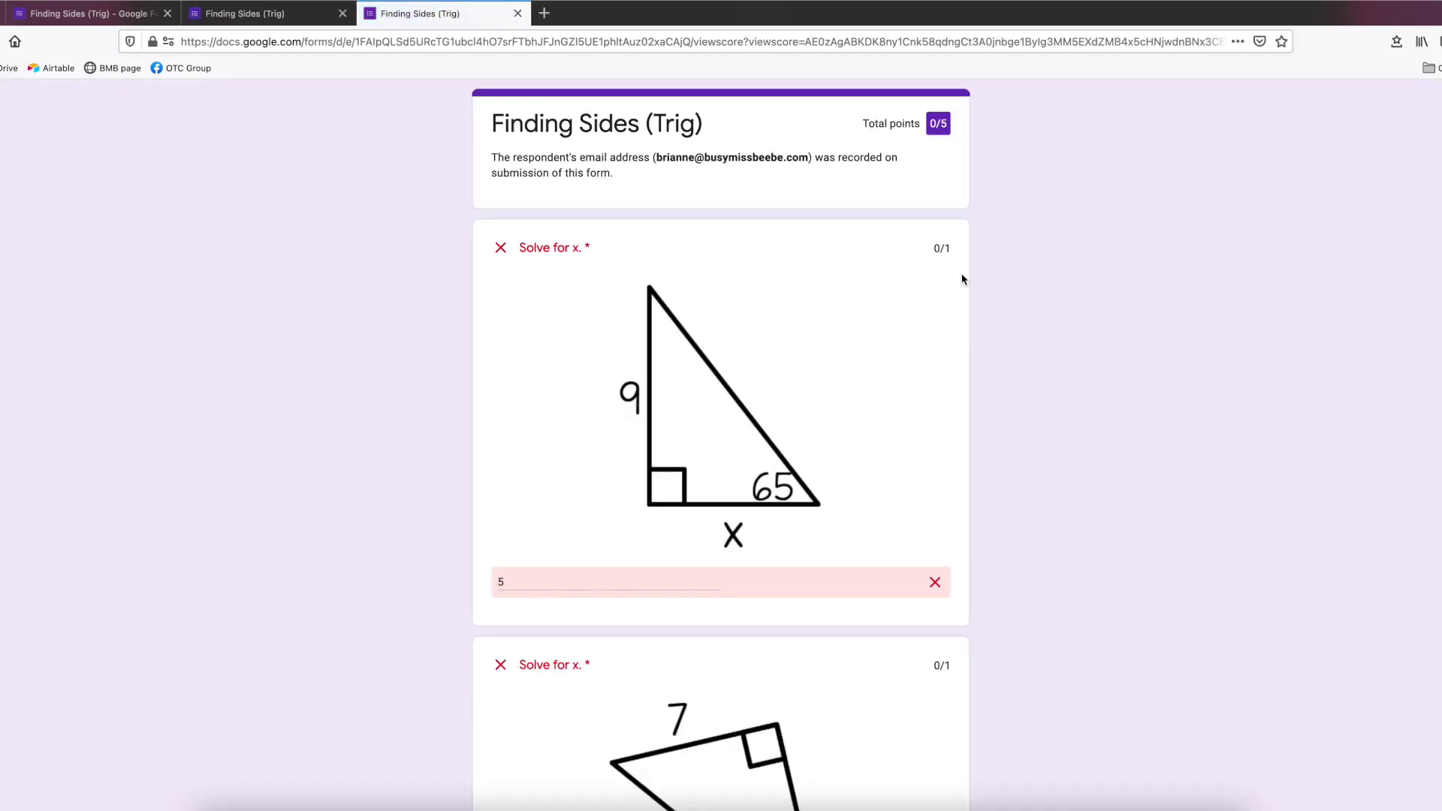
key(ctrl+w)
key(ctrl+w)
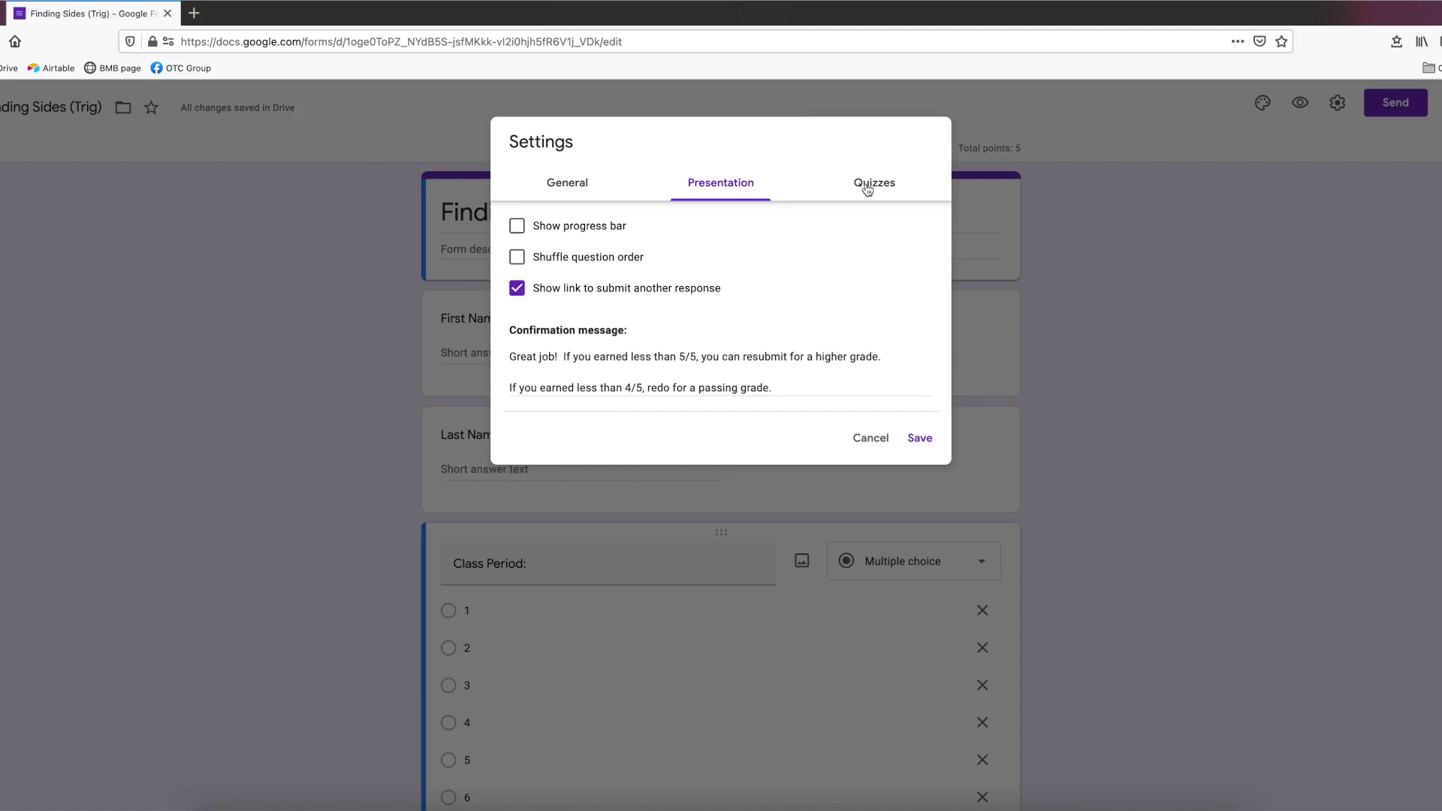
- In Quizzes settings, keep Release grade on Immediately, uncheck Correct answers, and save
click(867, 190)
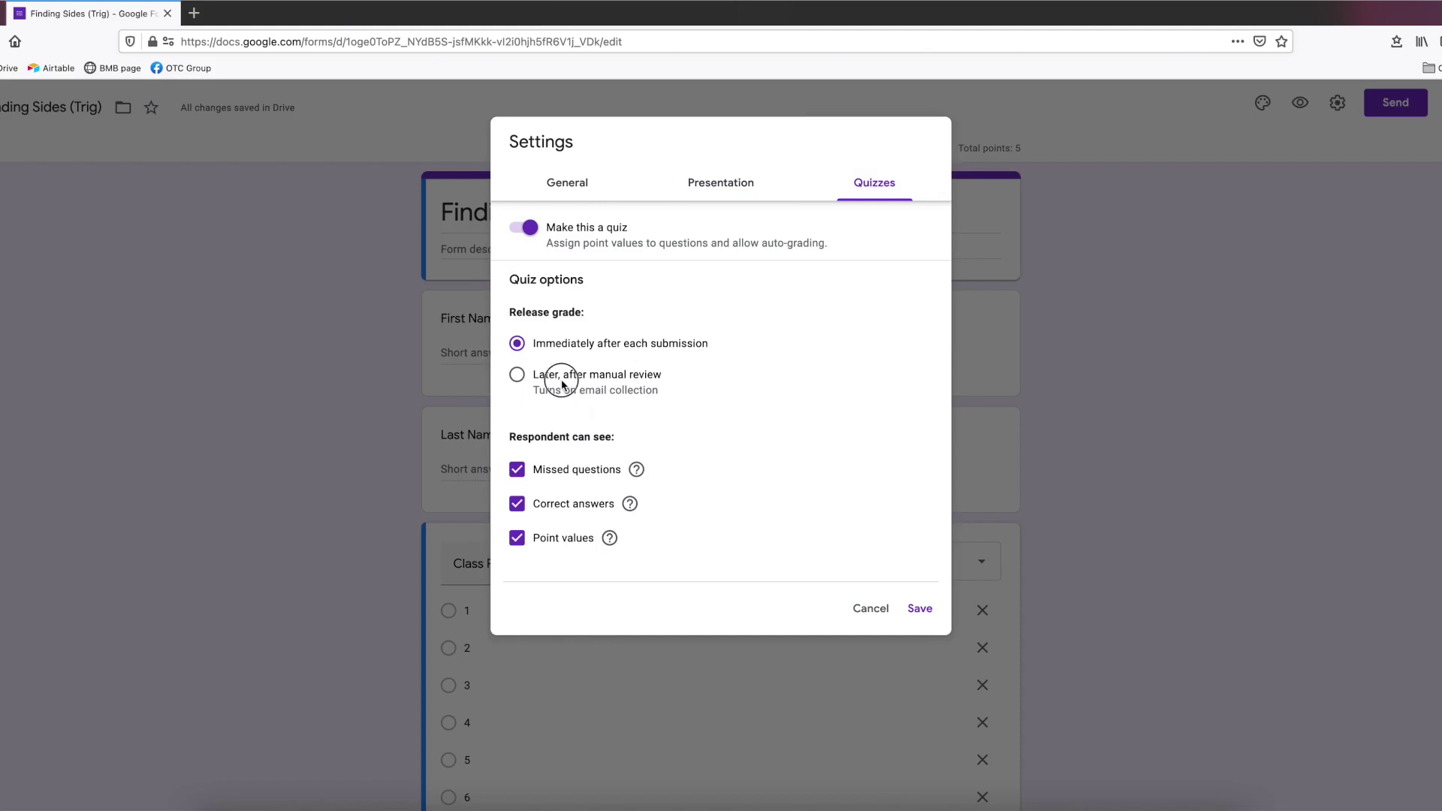
click(519, 380)
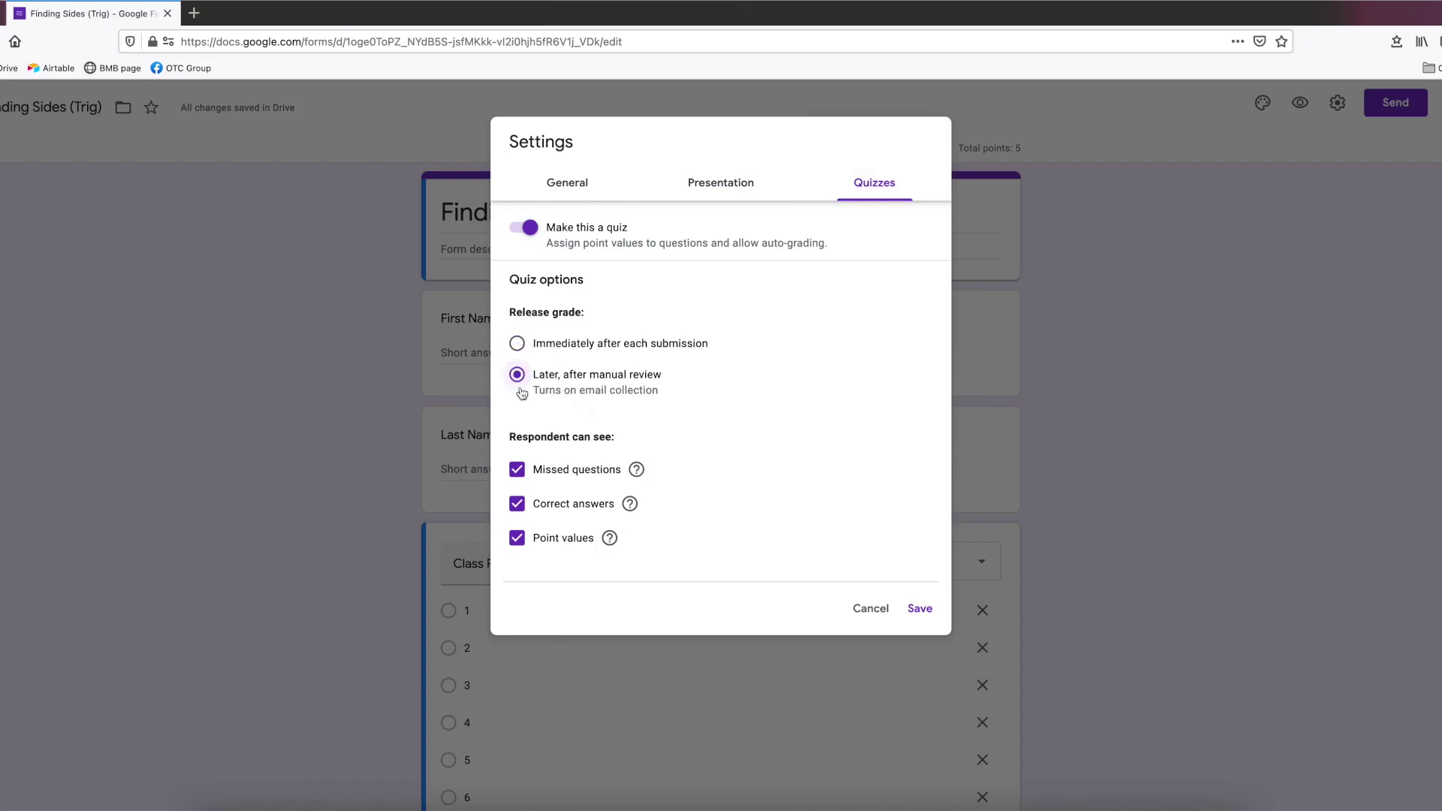
click(553, 345)
click(517, 374)
click(572, 343)
click(517, 504)
click(919, 609)
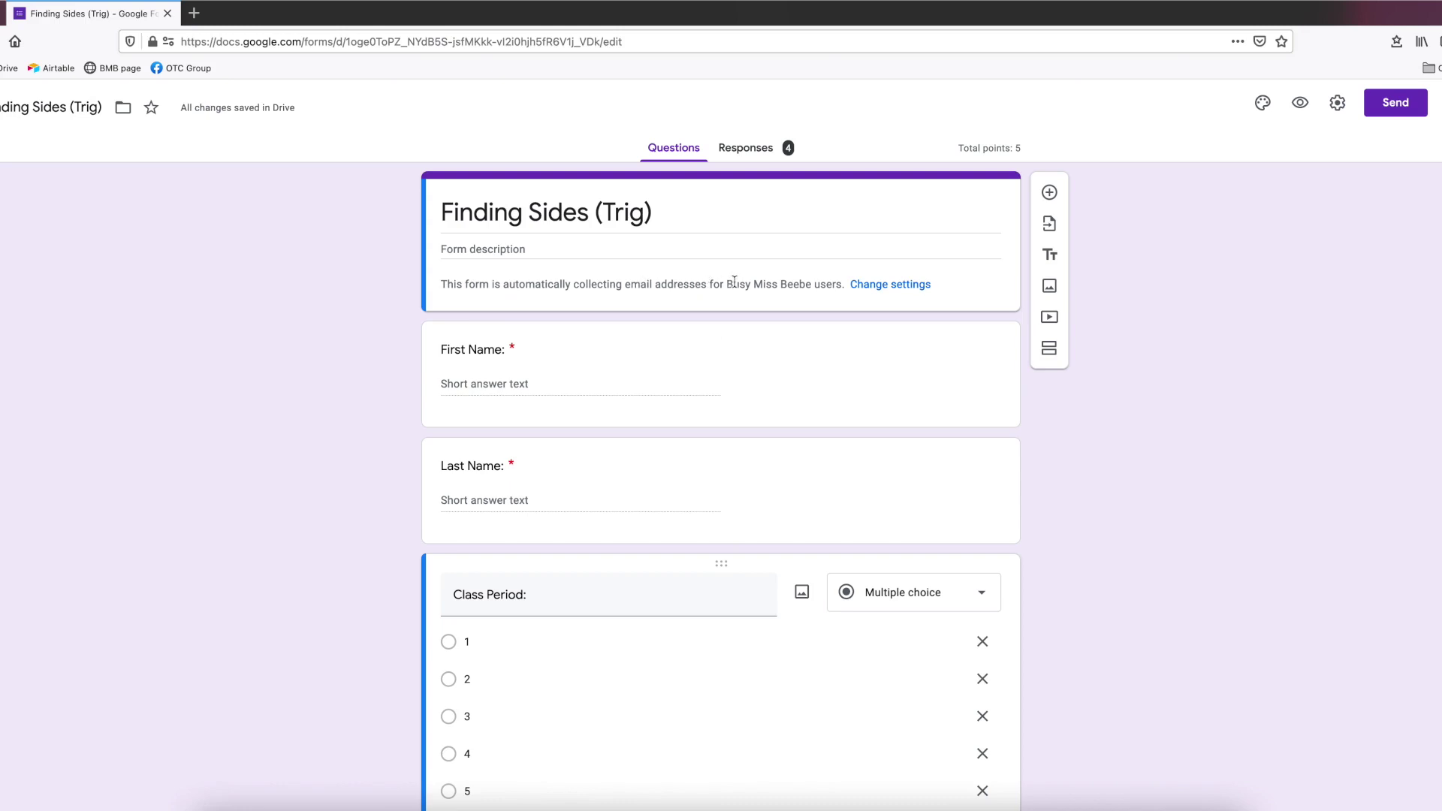
- Delete the First Name, Last Name and Class Period question cards from the quiz
click(772, 333)
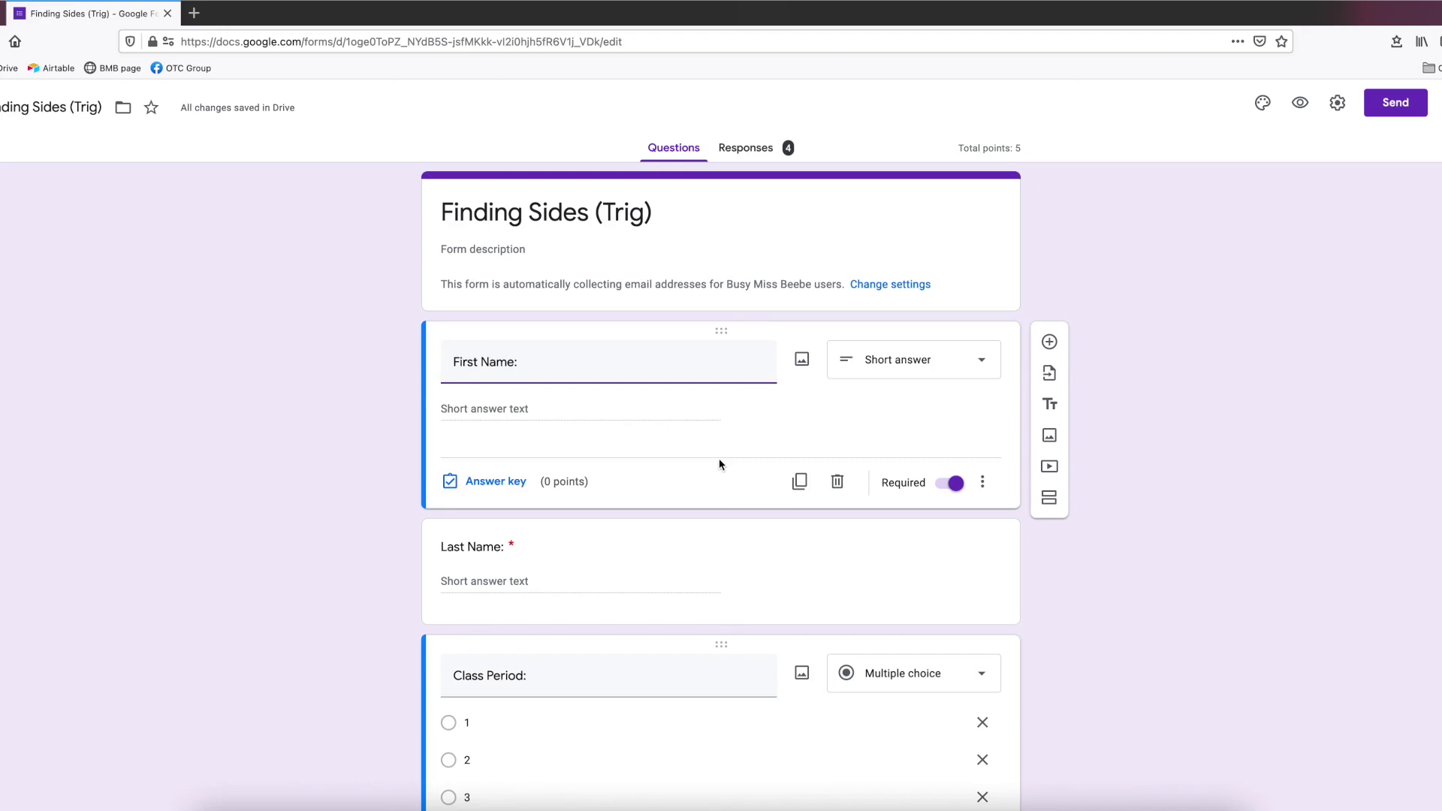
click(838, 483)
click(841, 483)
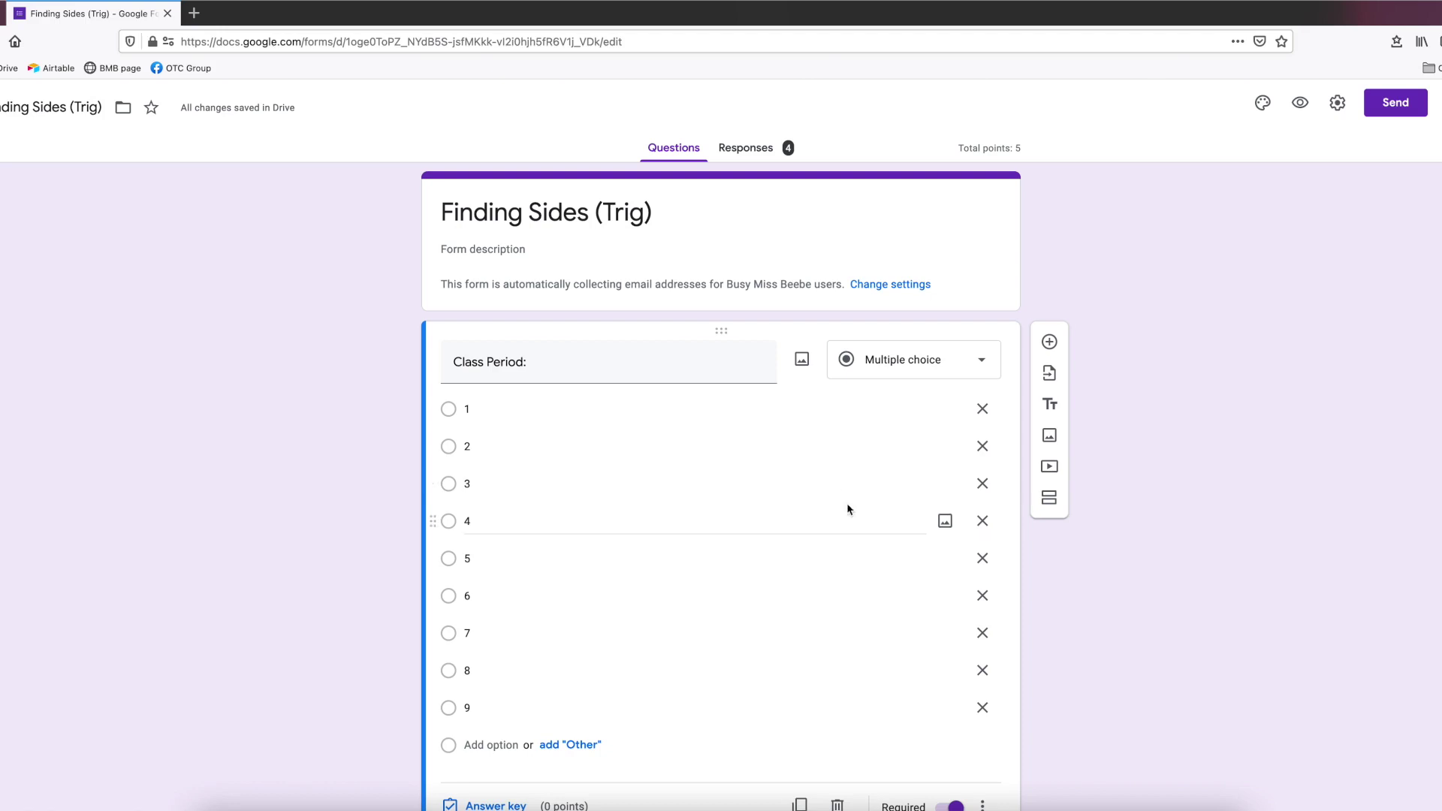
scroll(868, 518, down, 1)
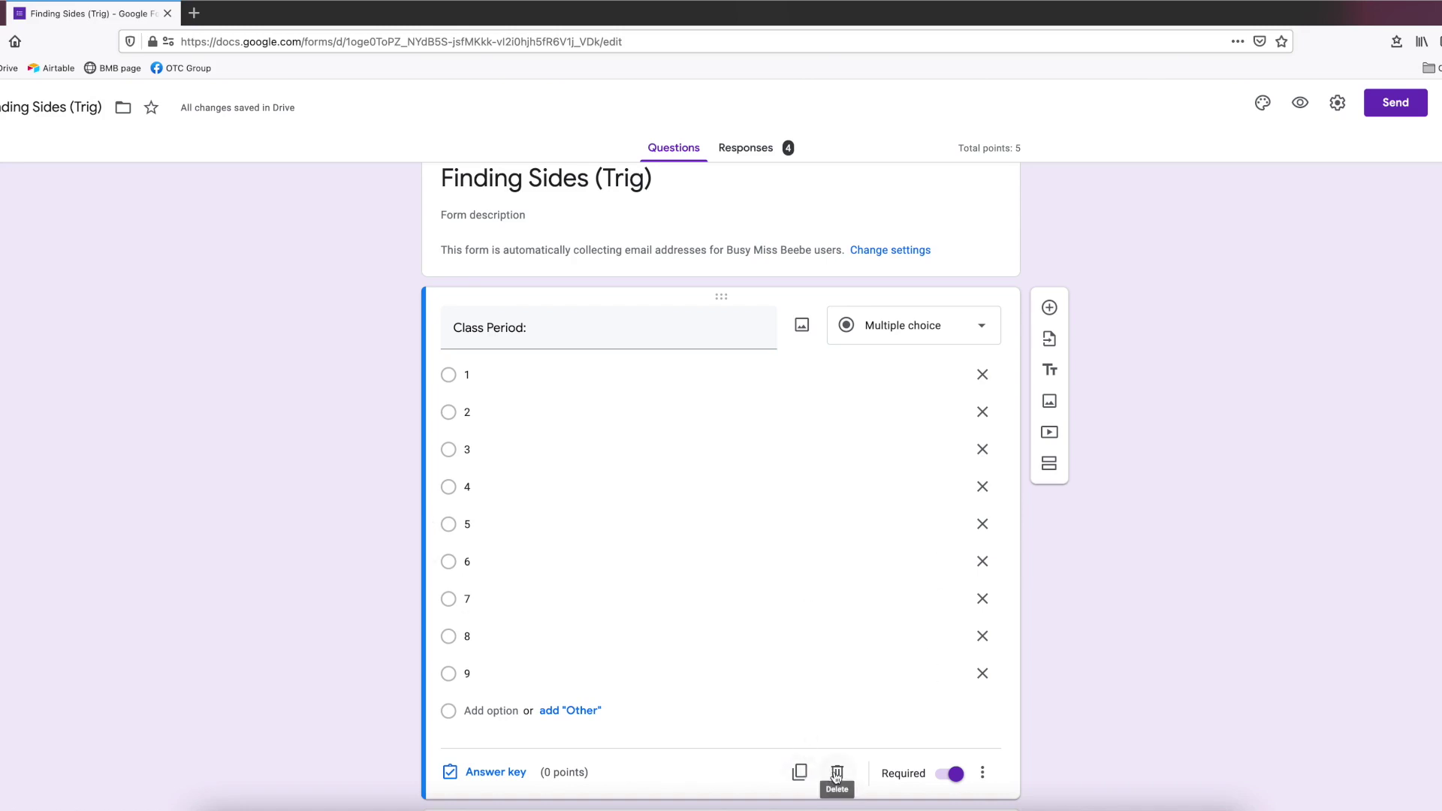
click(836, 774)
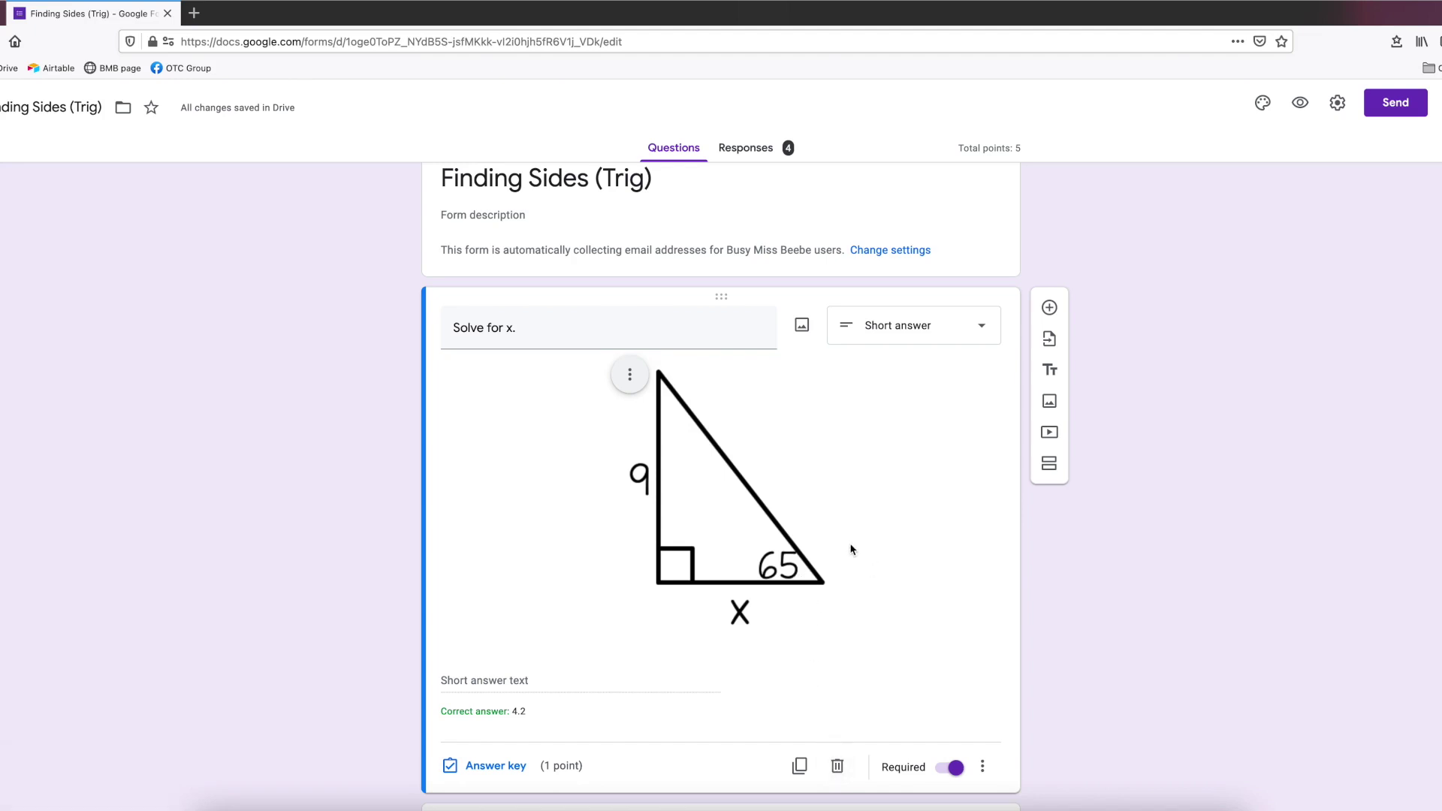
scroll(796, 353, up, 1)
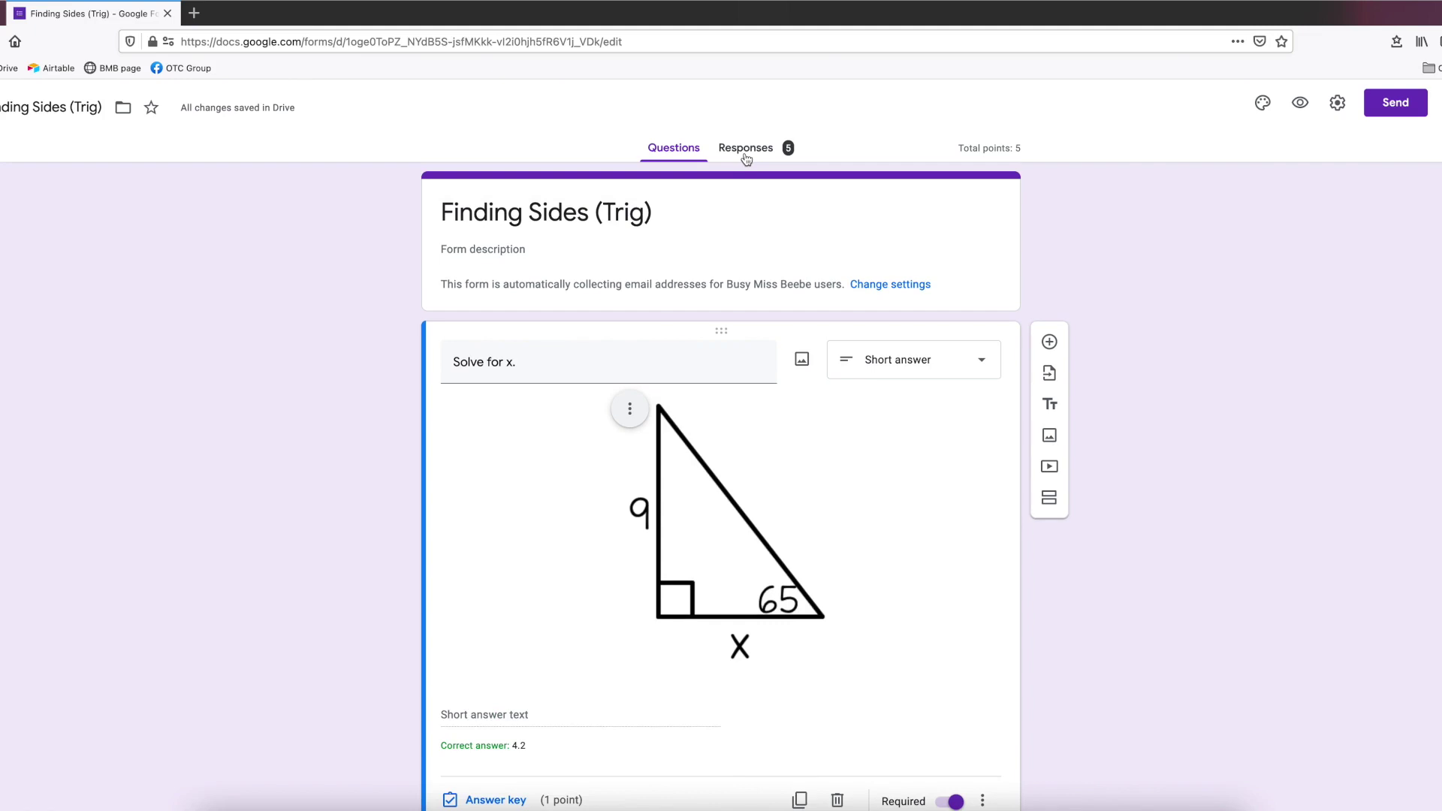
- Scroll through the Summary insights and open the chart for the first frequently missed question
click(745, 149)
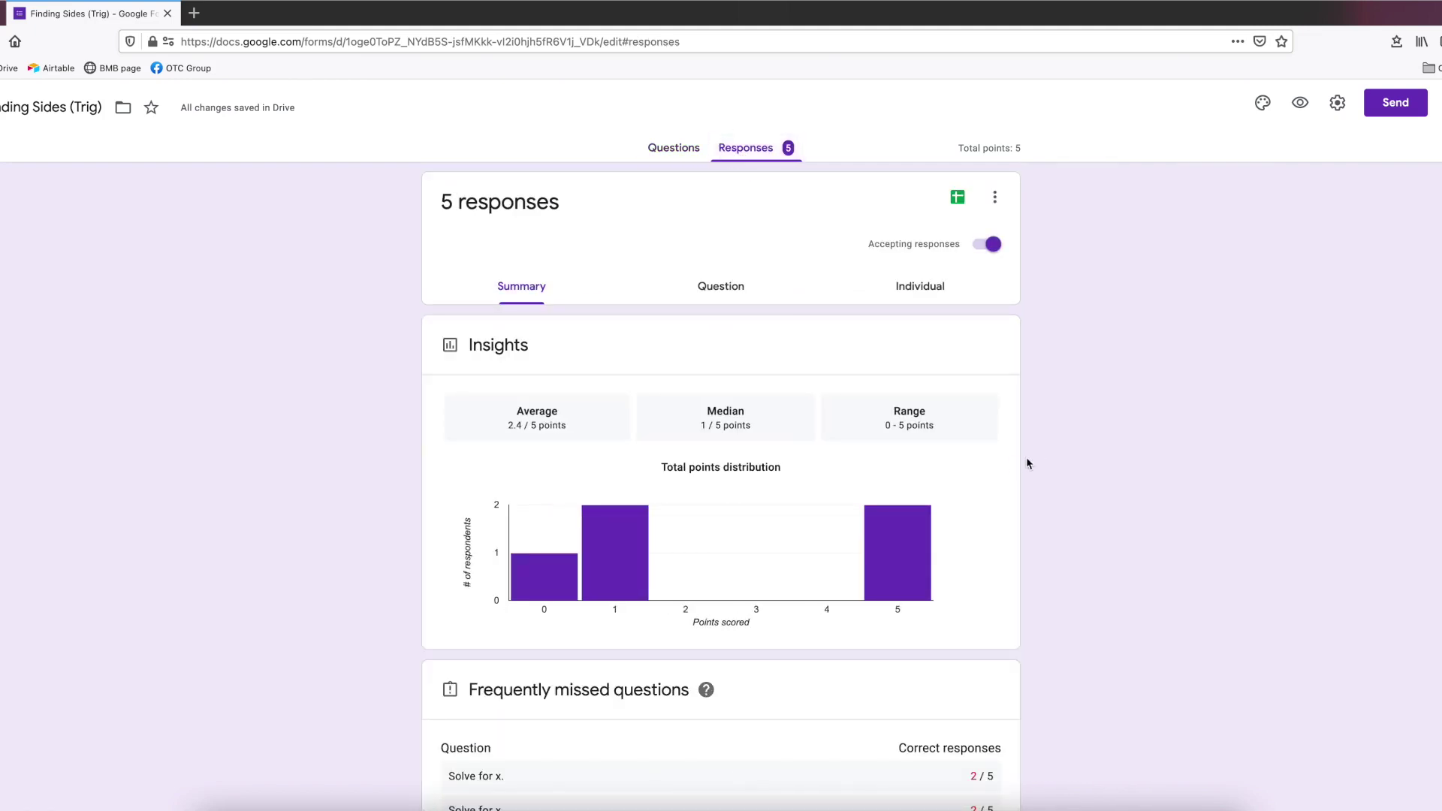
scroll(967, 526, down, 3)
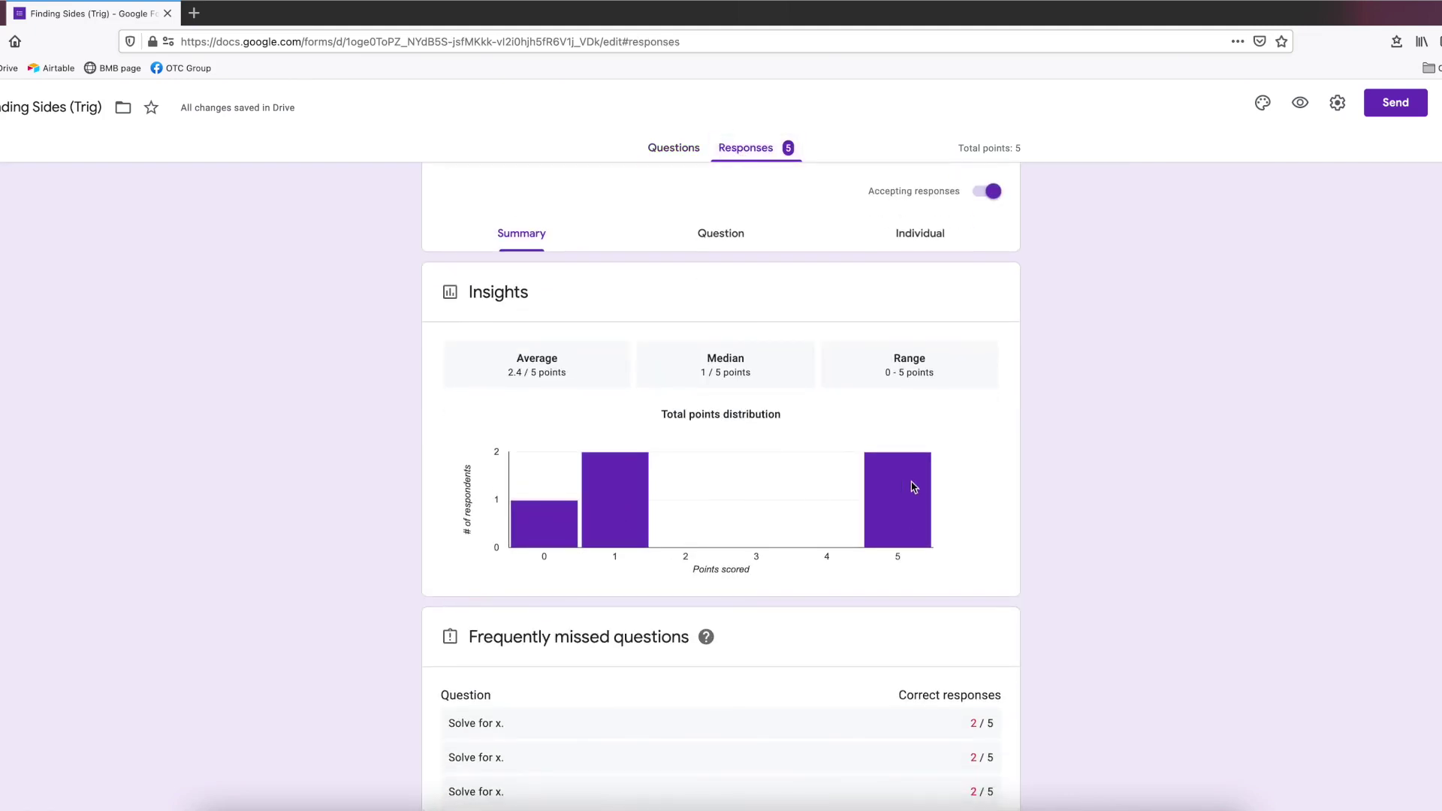
scroll(950, 496, down, 3)
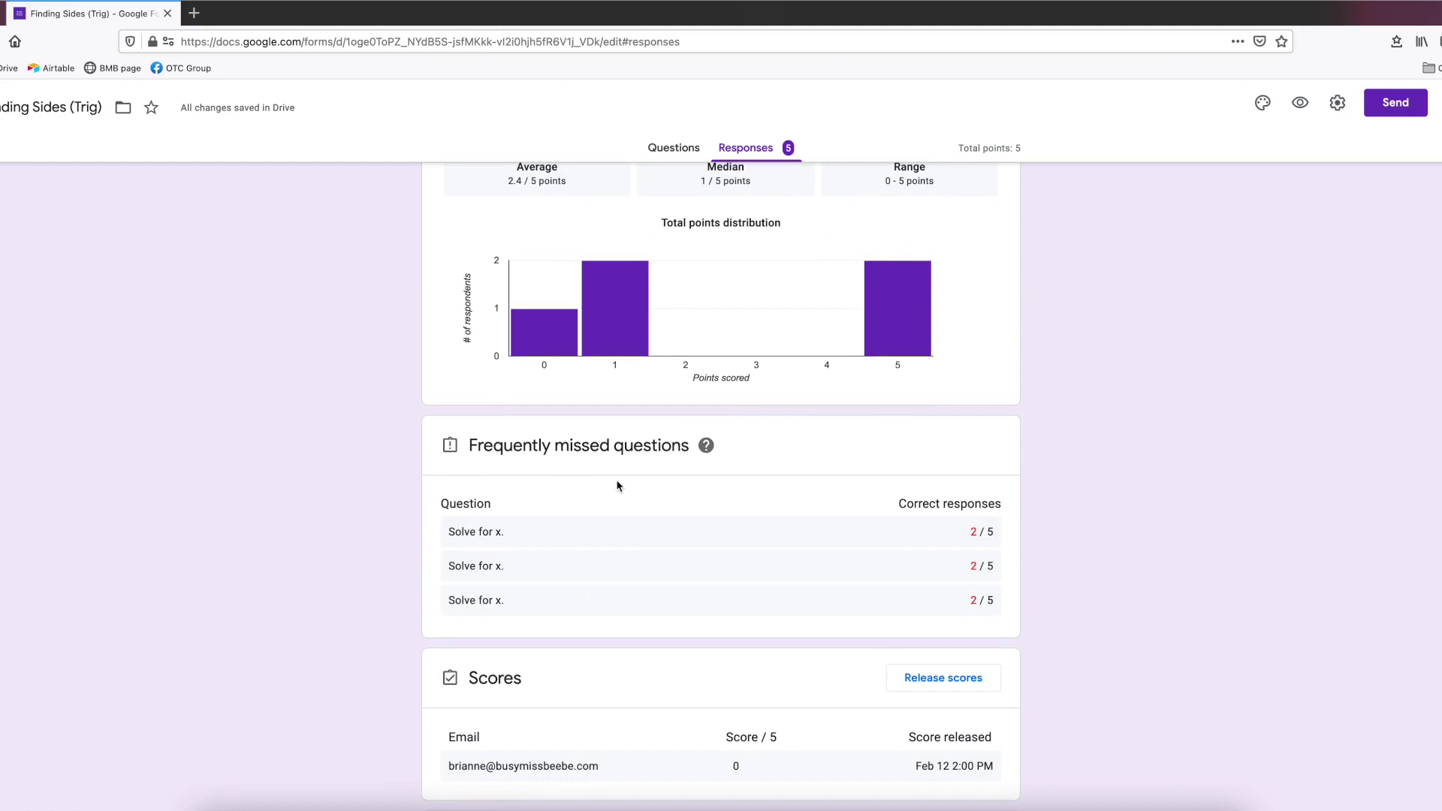
scroll(634, 508, down, 3)
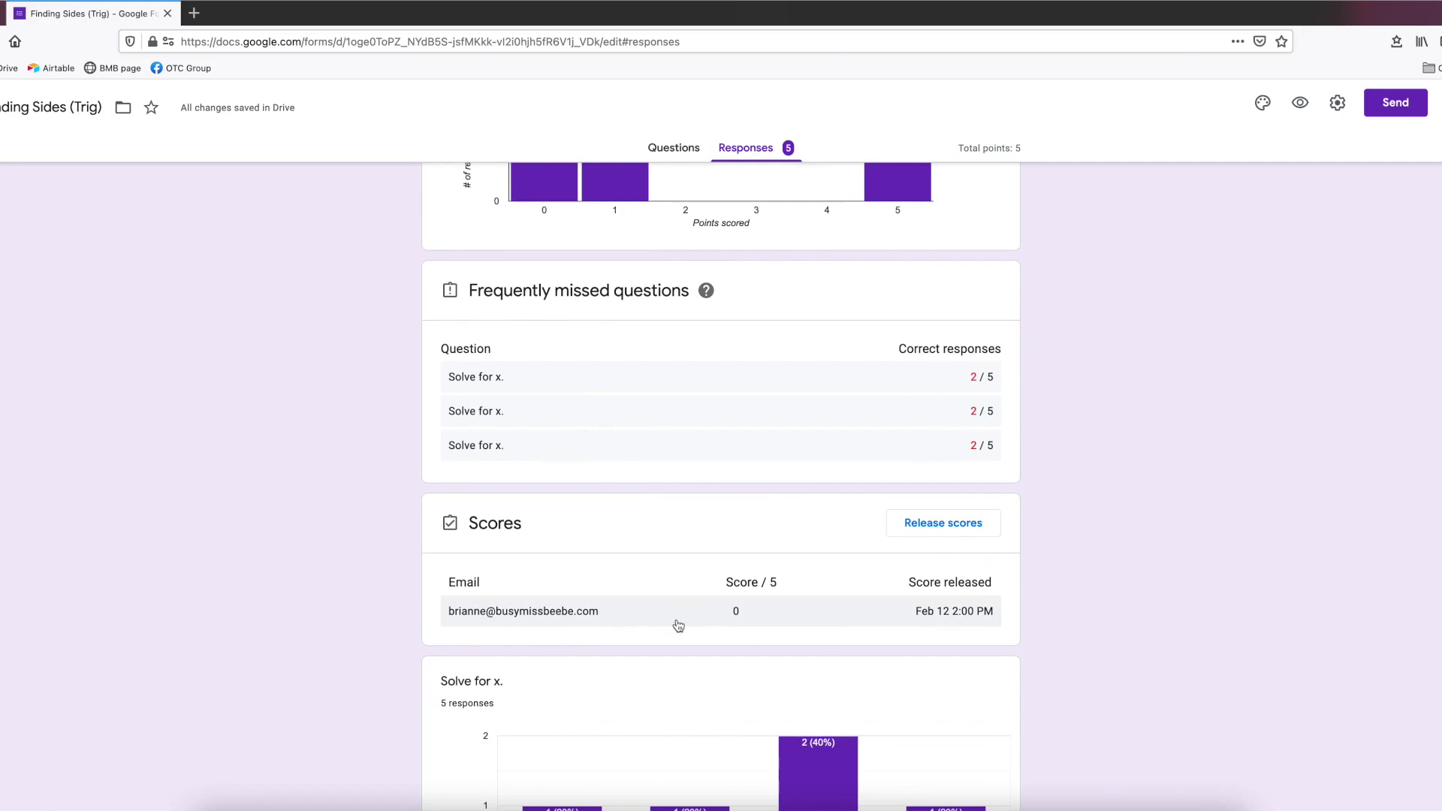
scroll(679, 620, down, 1)
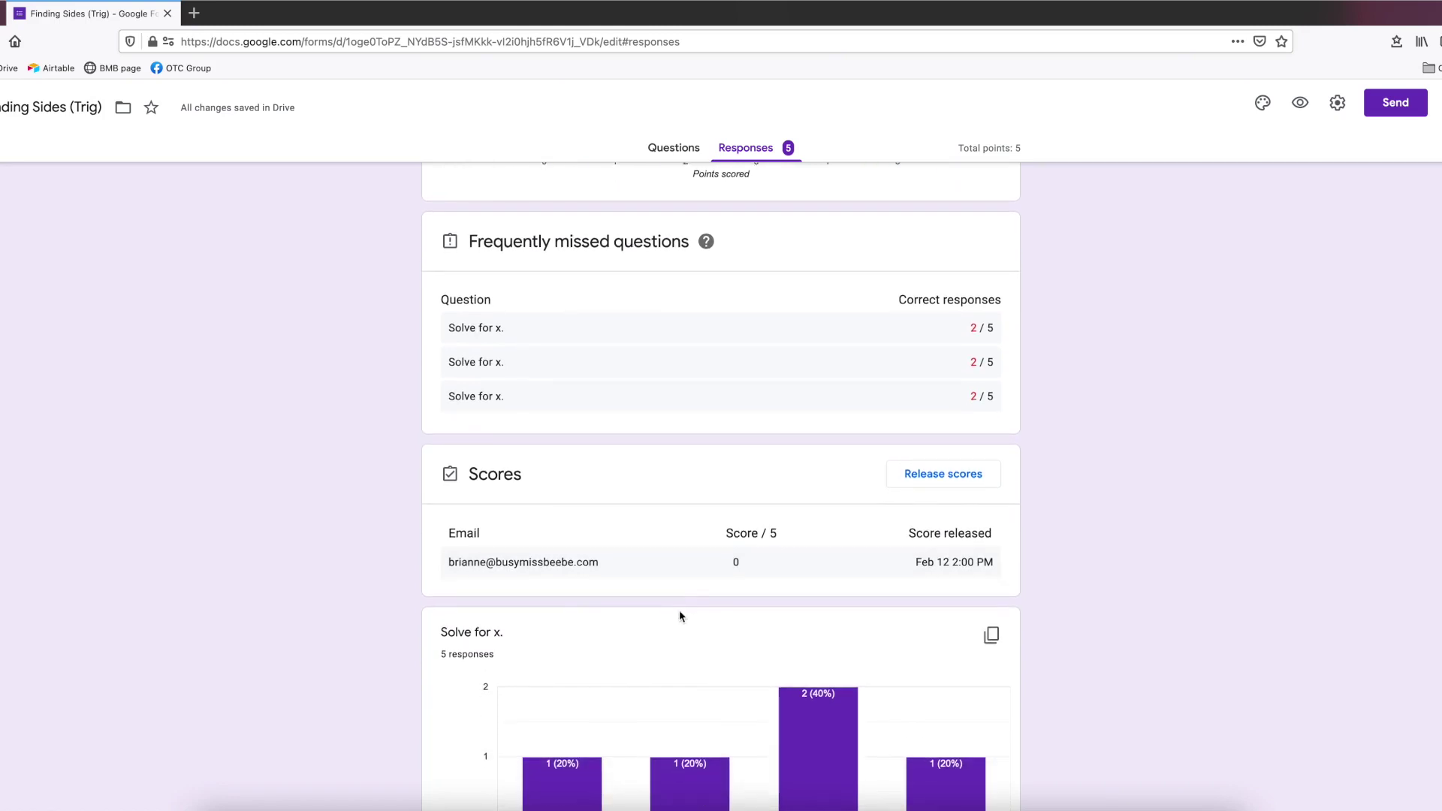
scroll(692, 605, down, 1)
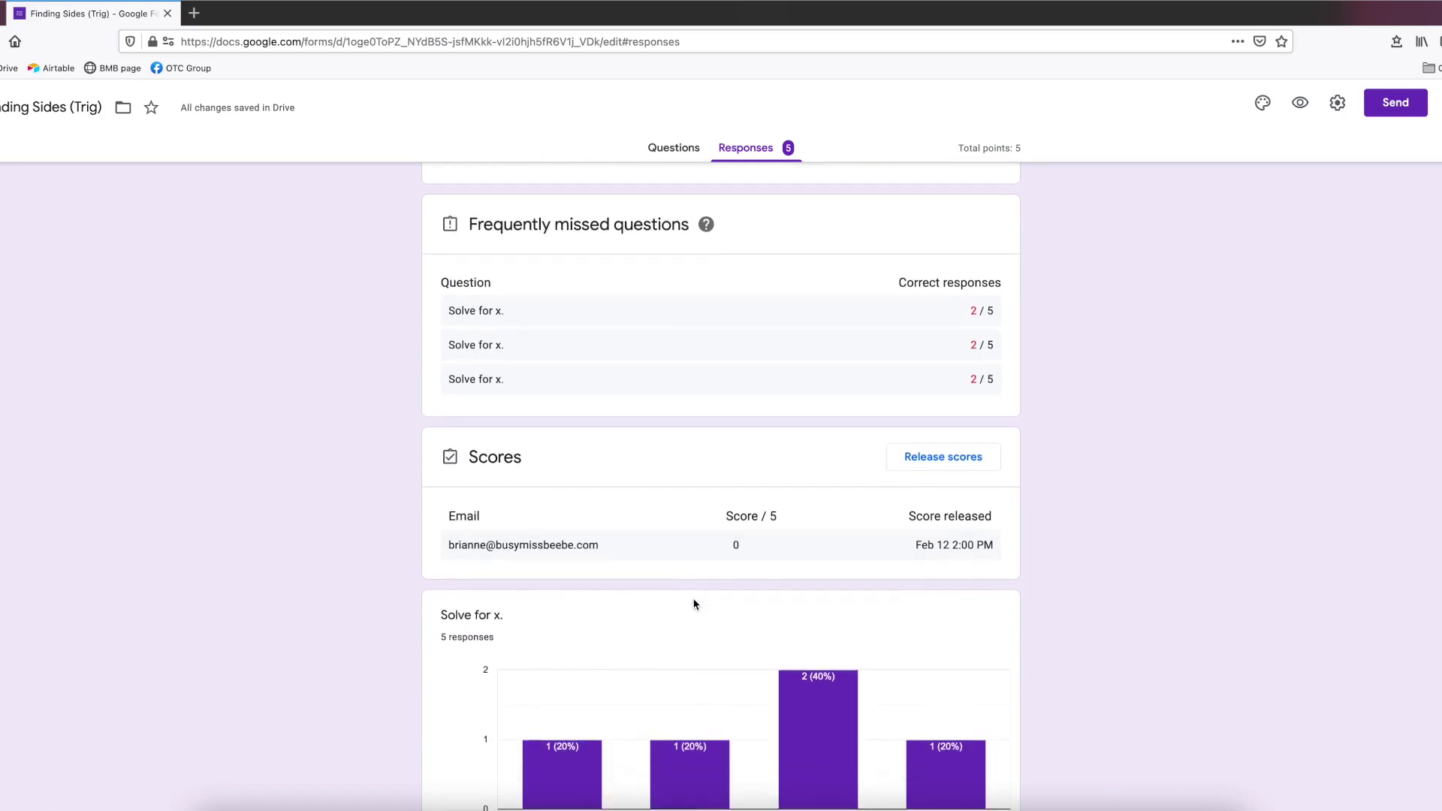
scroll(693, 604, up, 5)
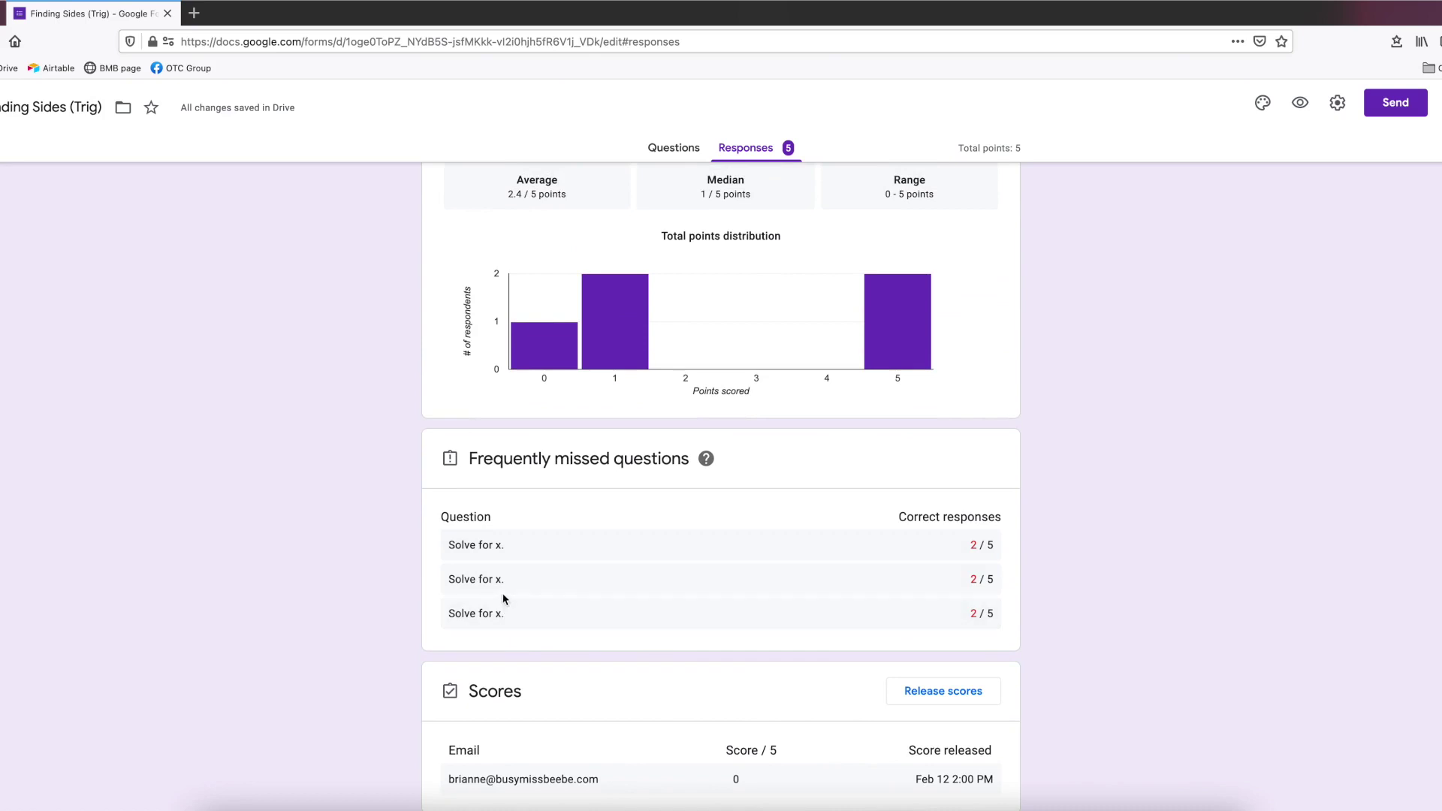
click(500, 549)
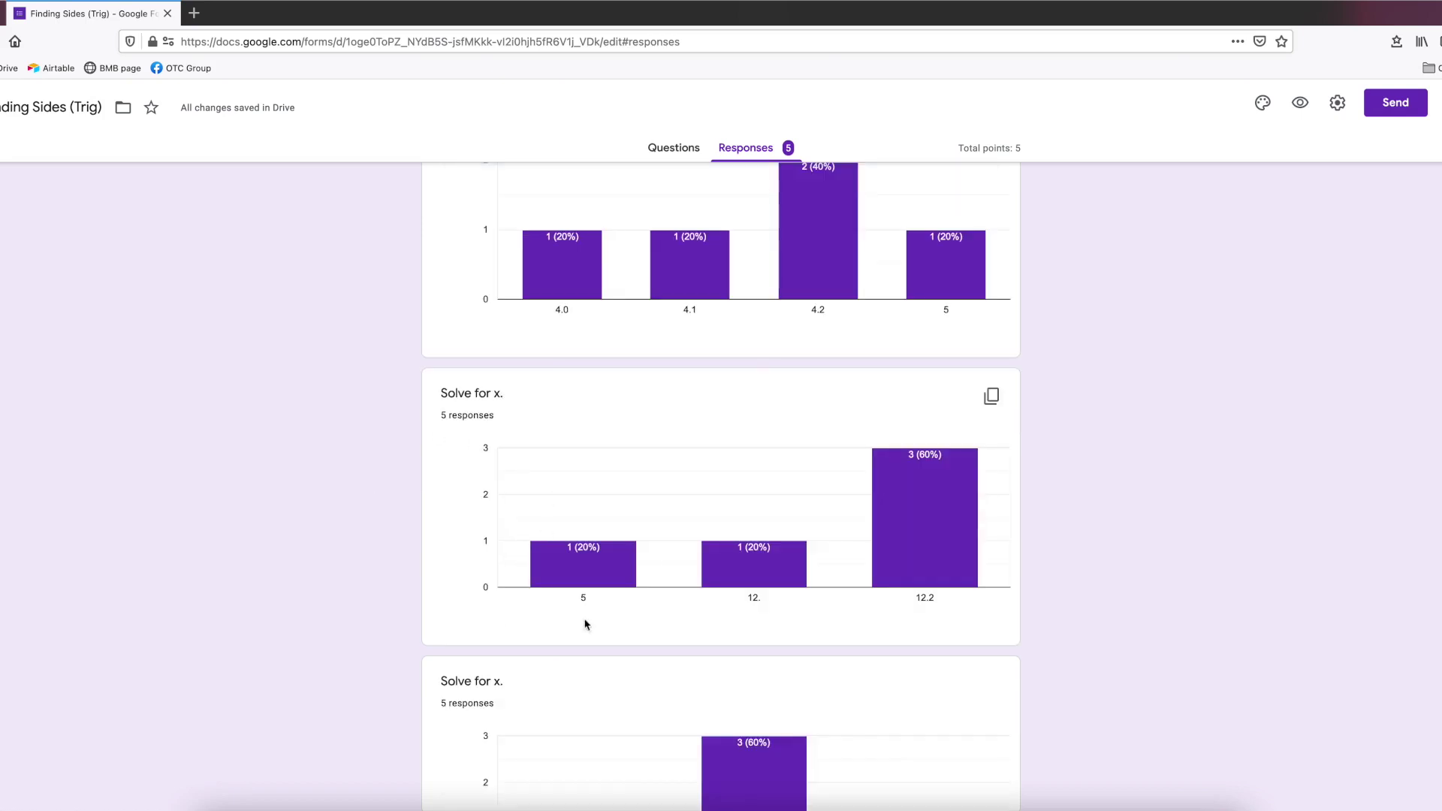
mouse_move(948, 532)
scroll(661, 497, up, 15)
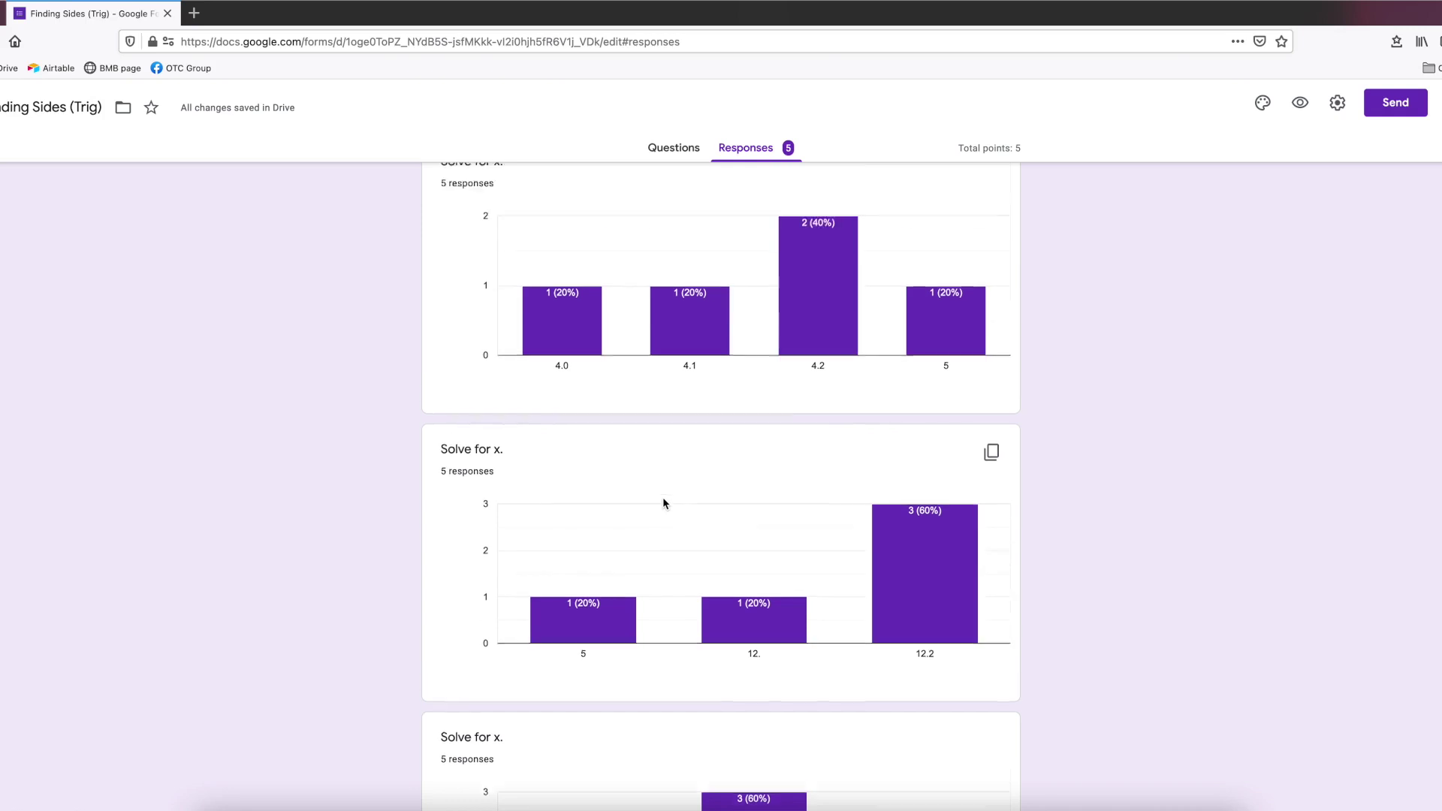
- Prefix the first two Solve for x. question titles with '1)' and '2)'
click(674, 159)
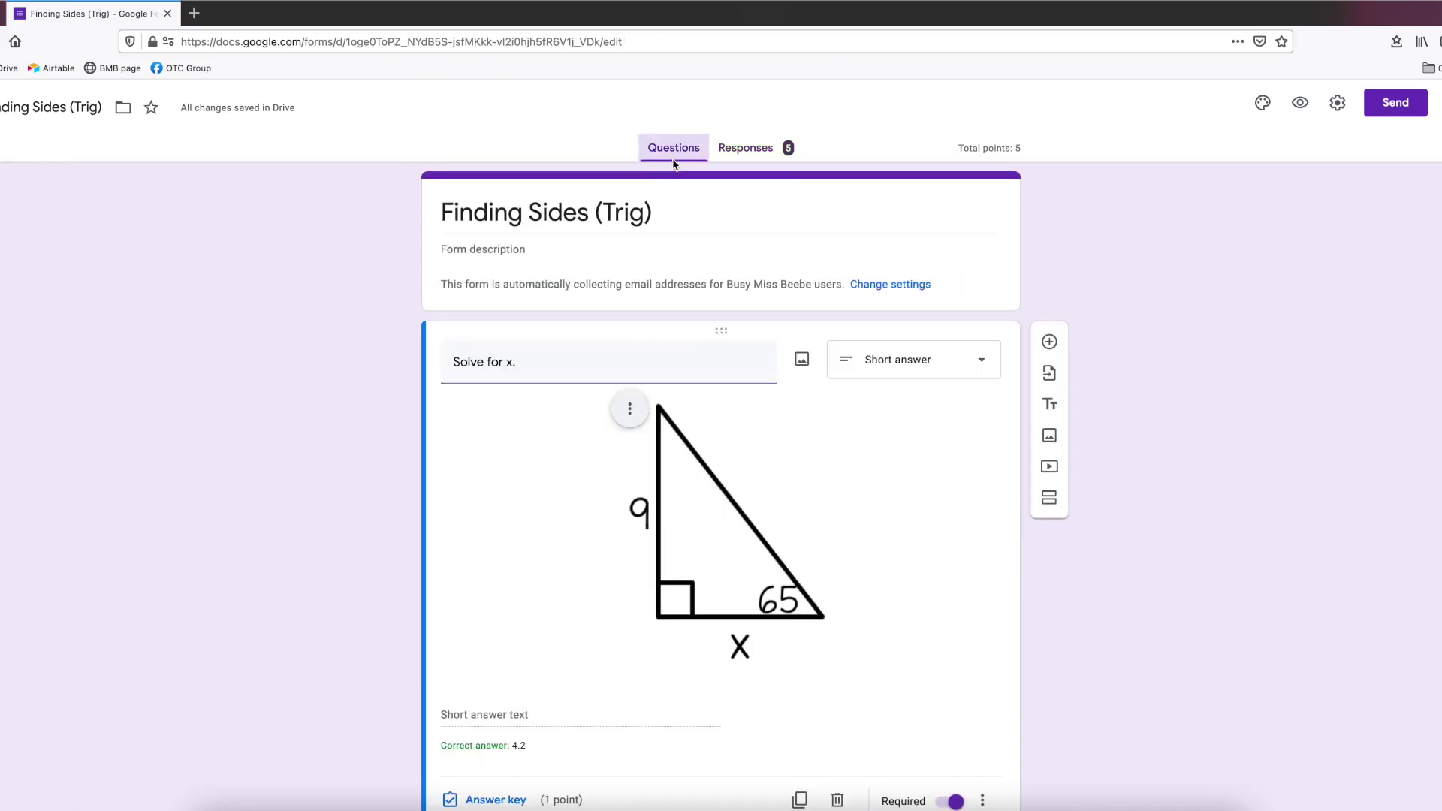
click(452, 371)
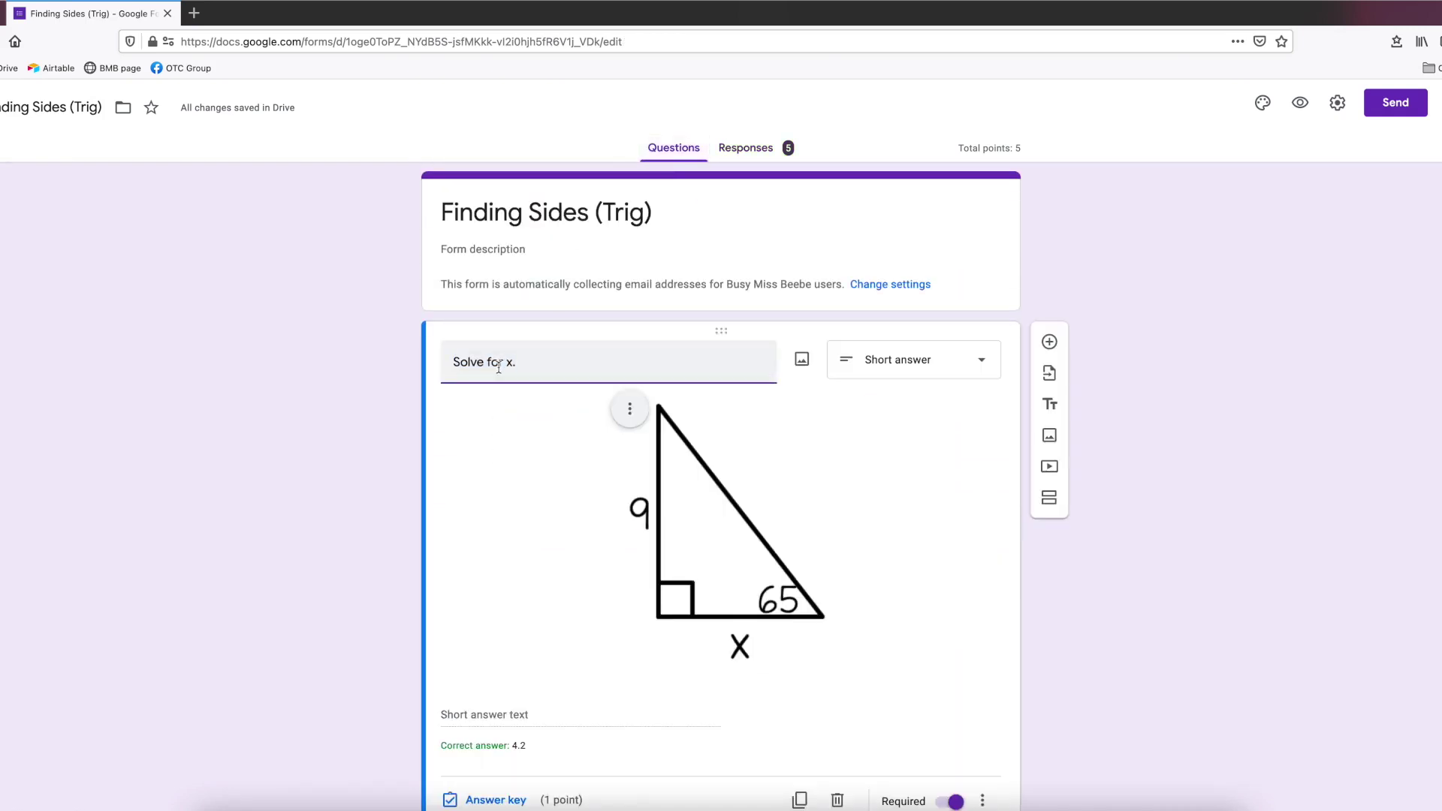
text(1))
scroll(485, 469, down, 5)
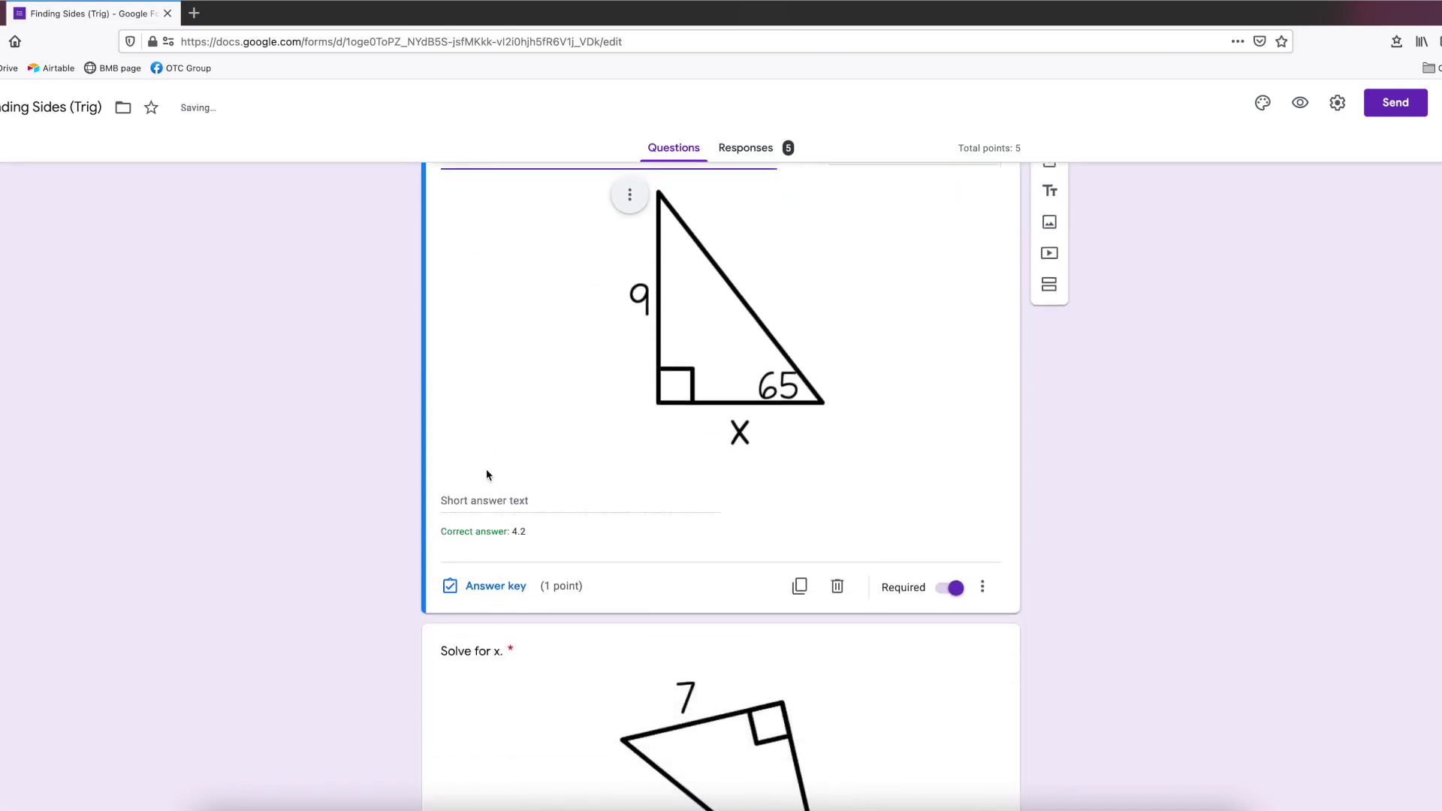
click(459, 509)
click(451, 423)
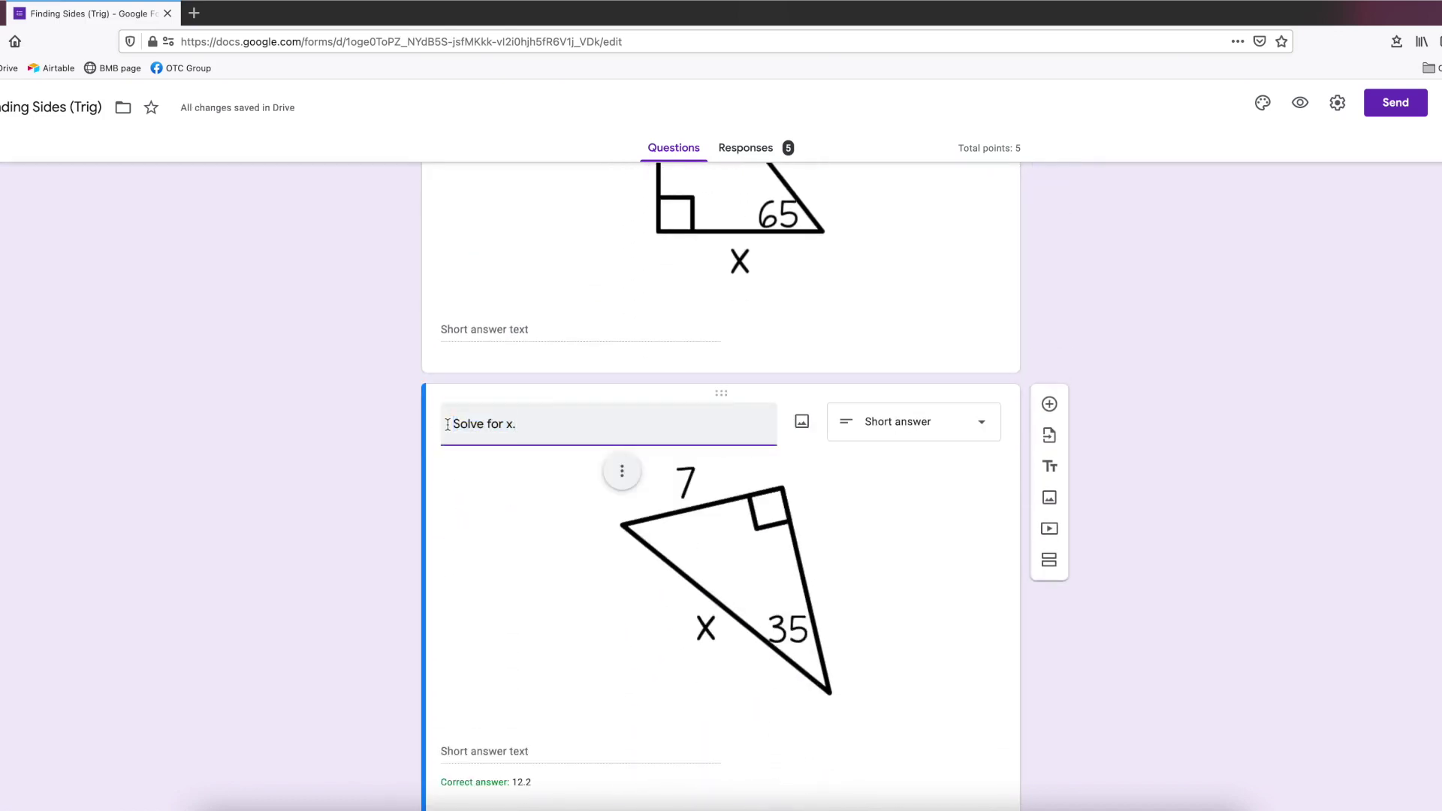
text(2))
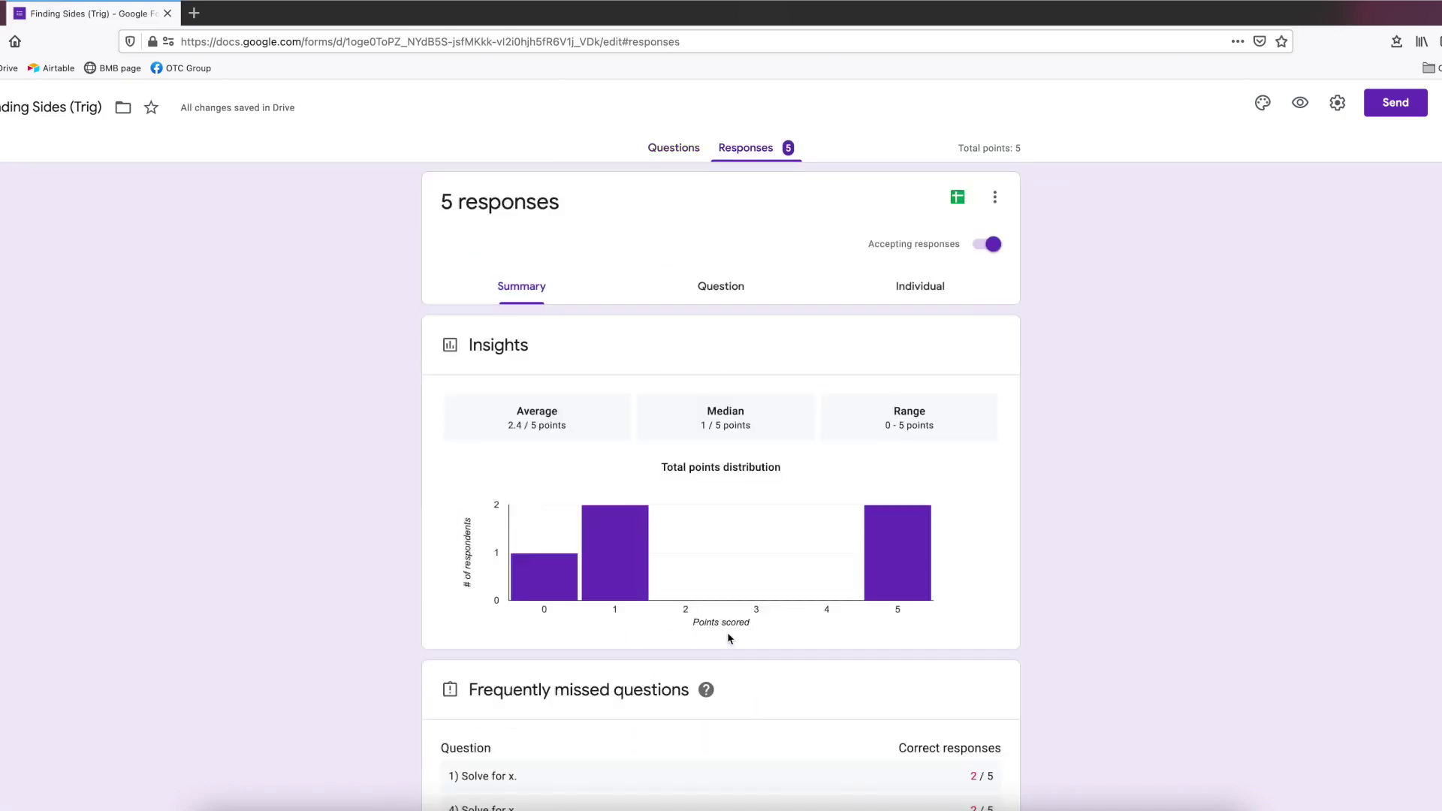
scroll(727, 634, down, 2)
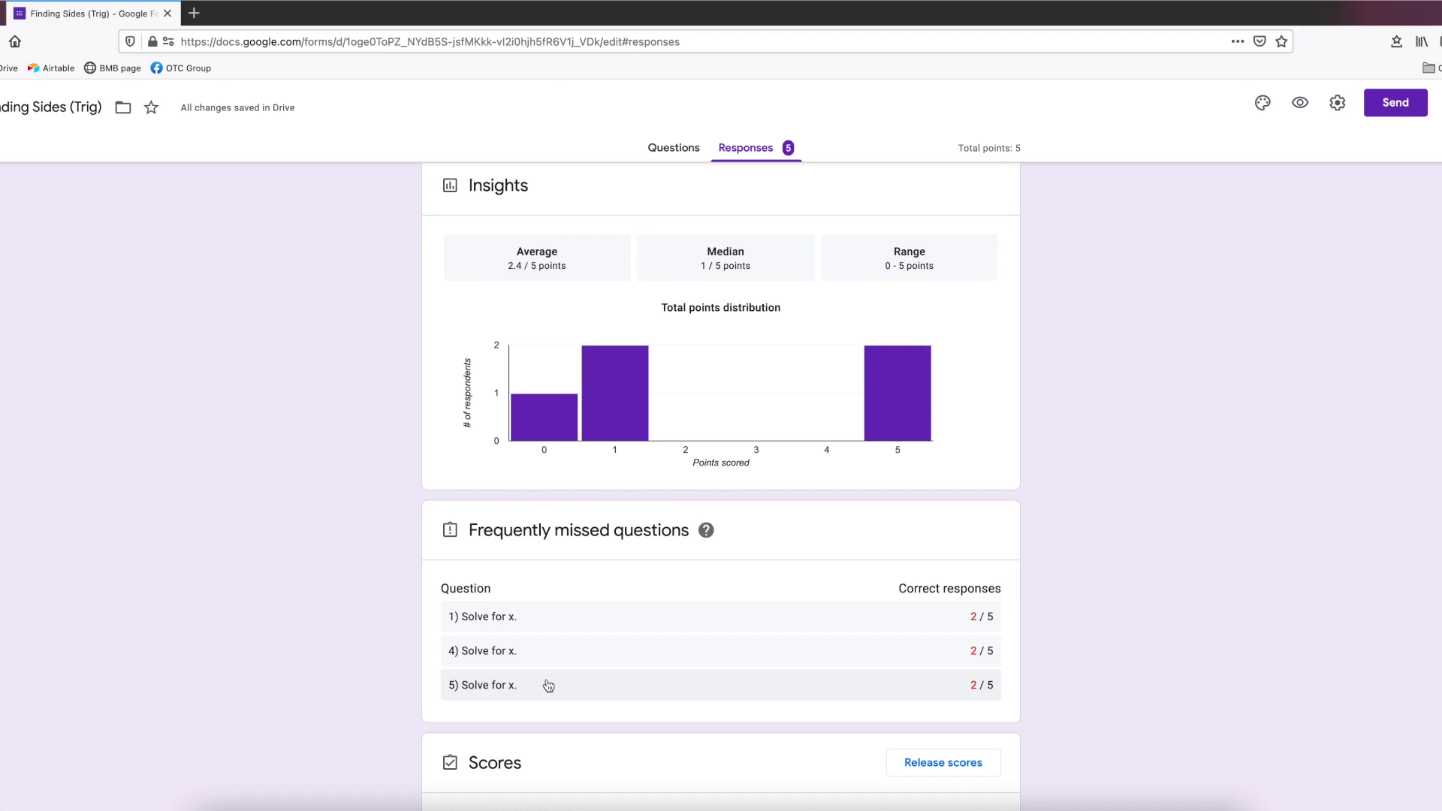
click(684, 155)
click(854, 427)
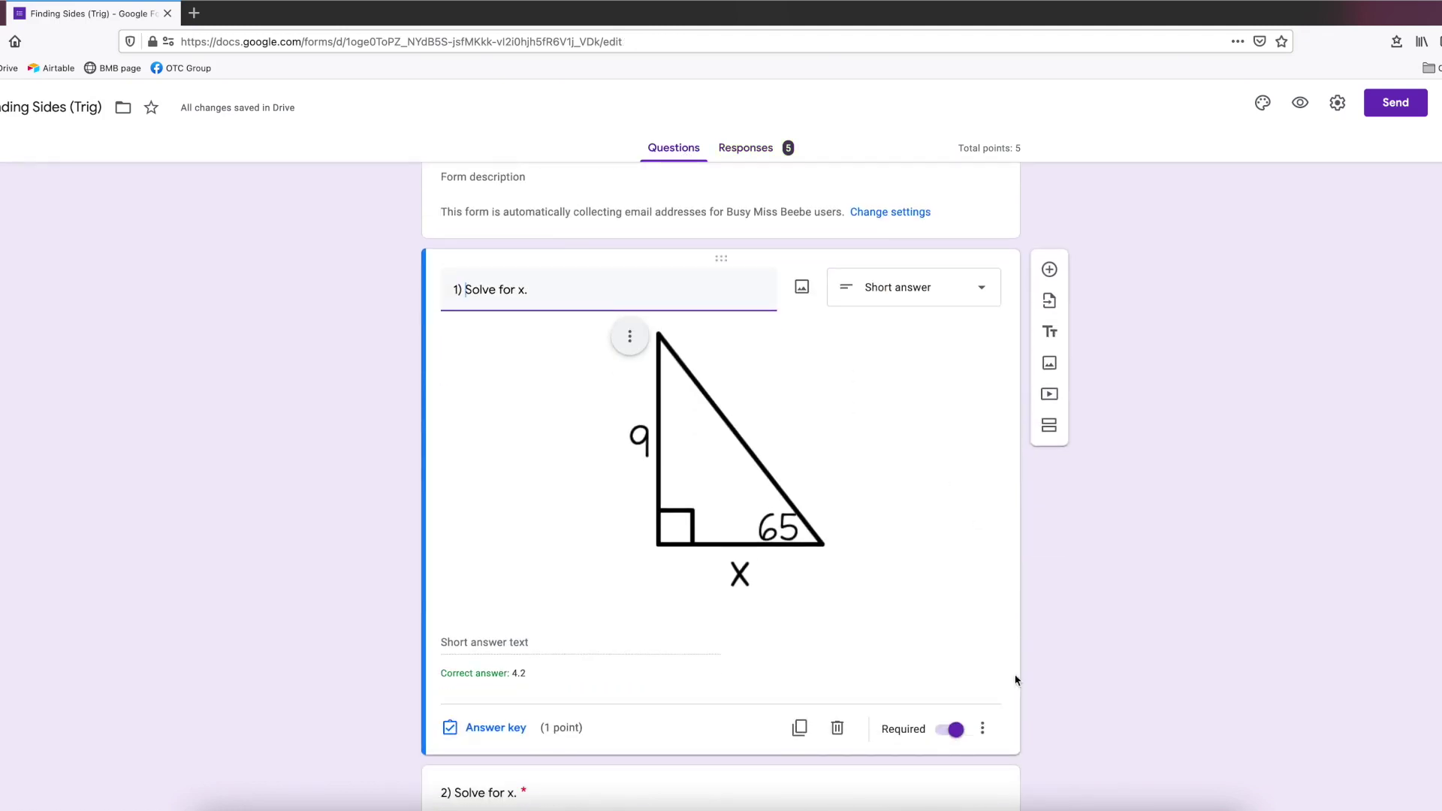
- Add response validation to question 1 requiring Number → Is number
click(921, 547)
click(990, 739)
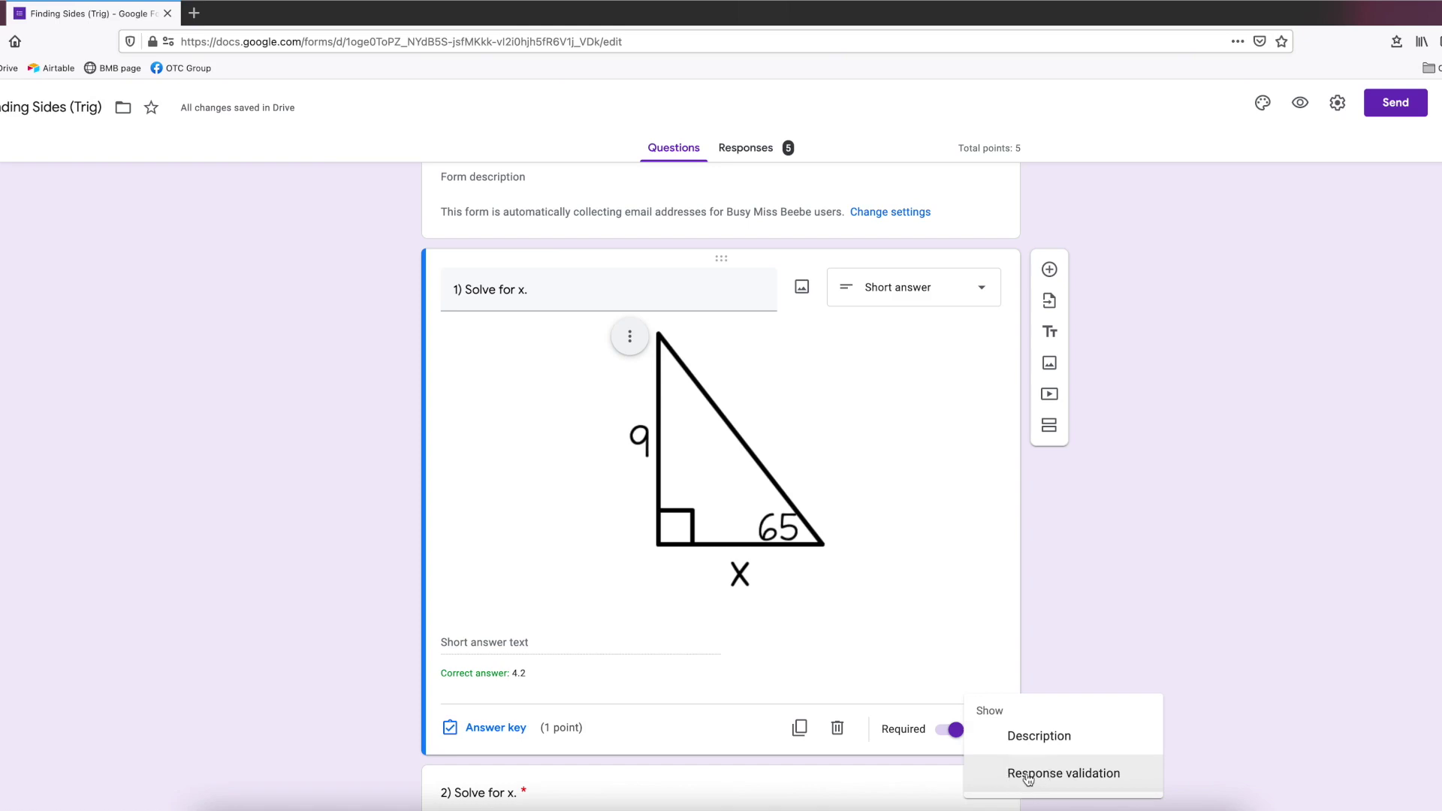
click(1028, 780)
scroll(906, 726, down, 1)
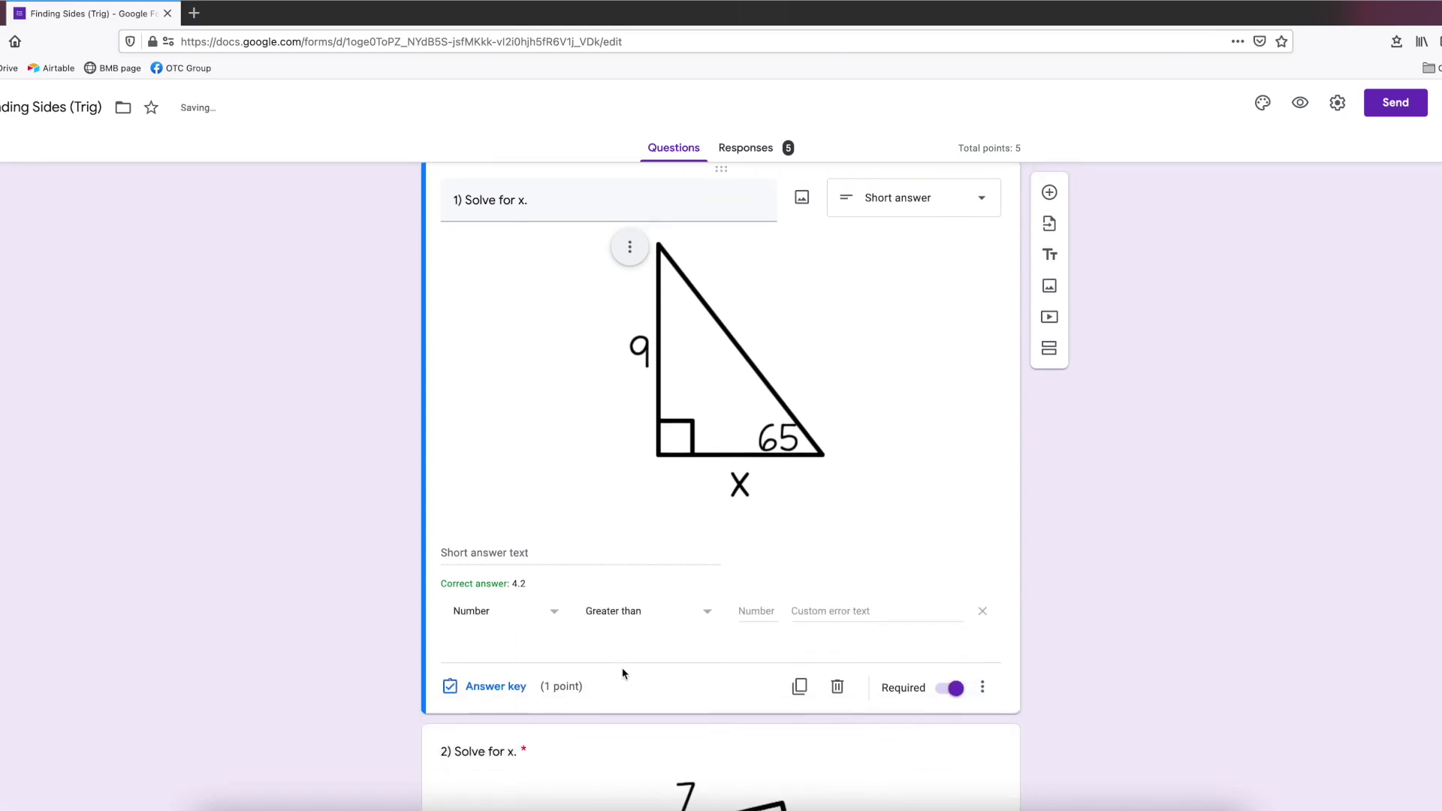
click(553, 614)
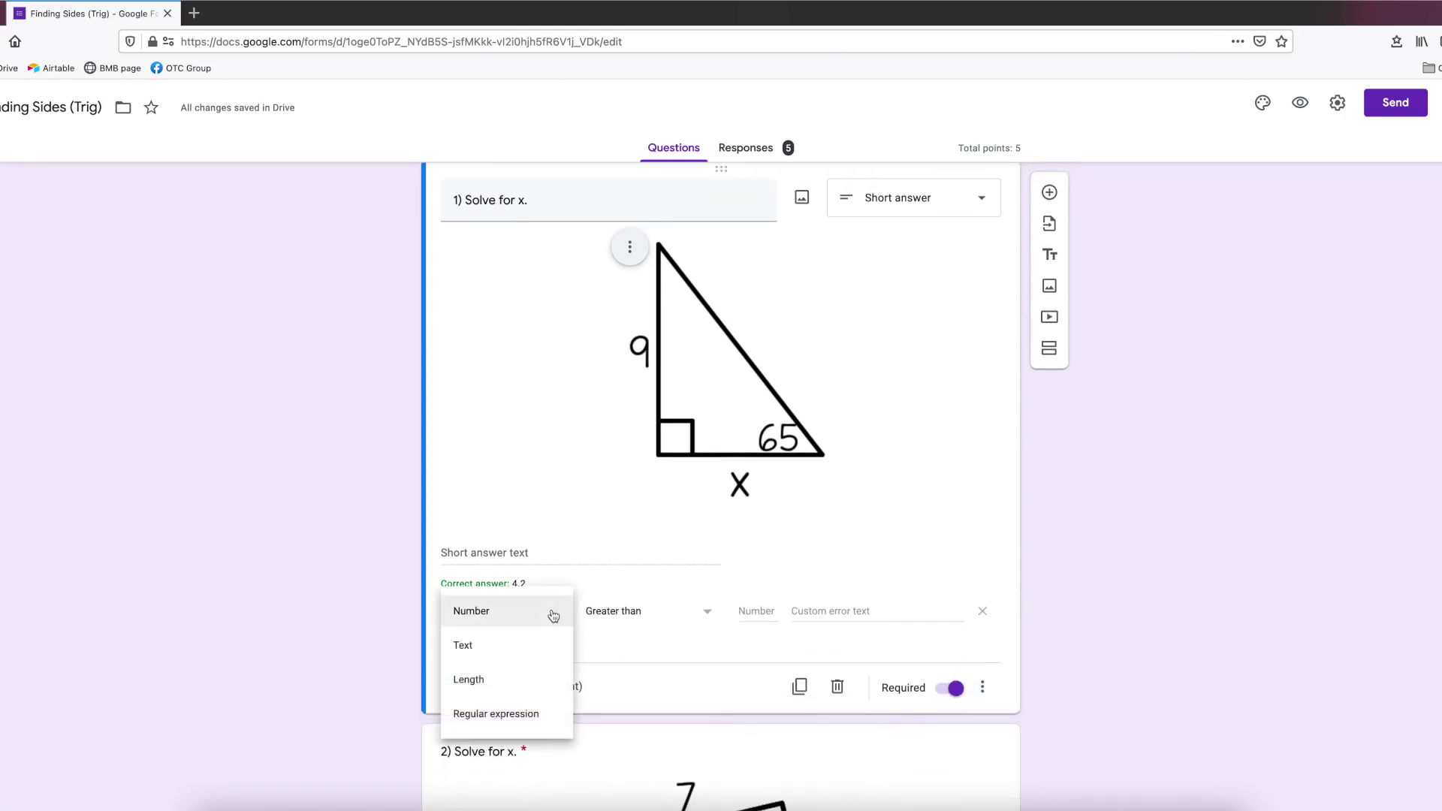
click(694, 625)
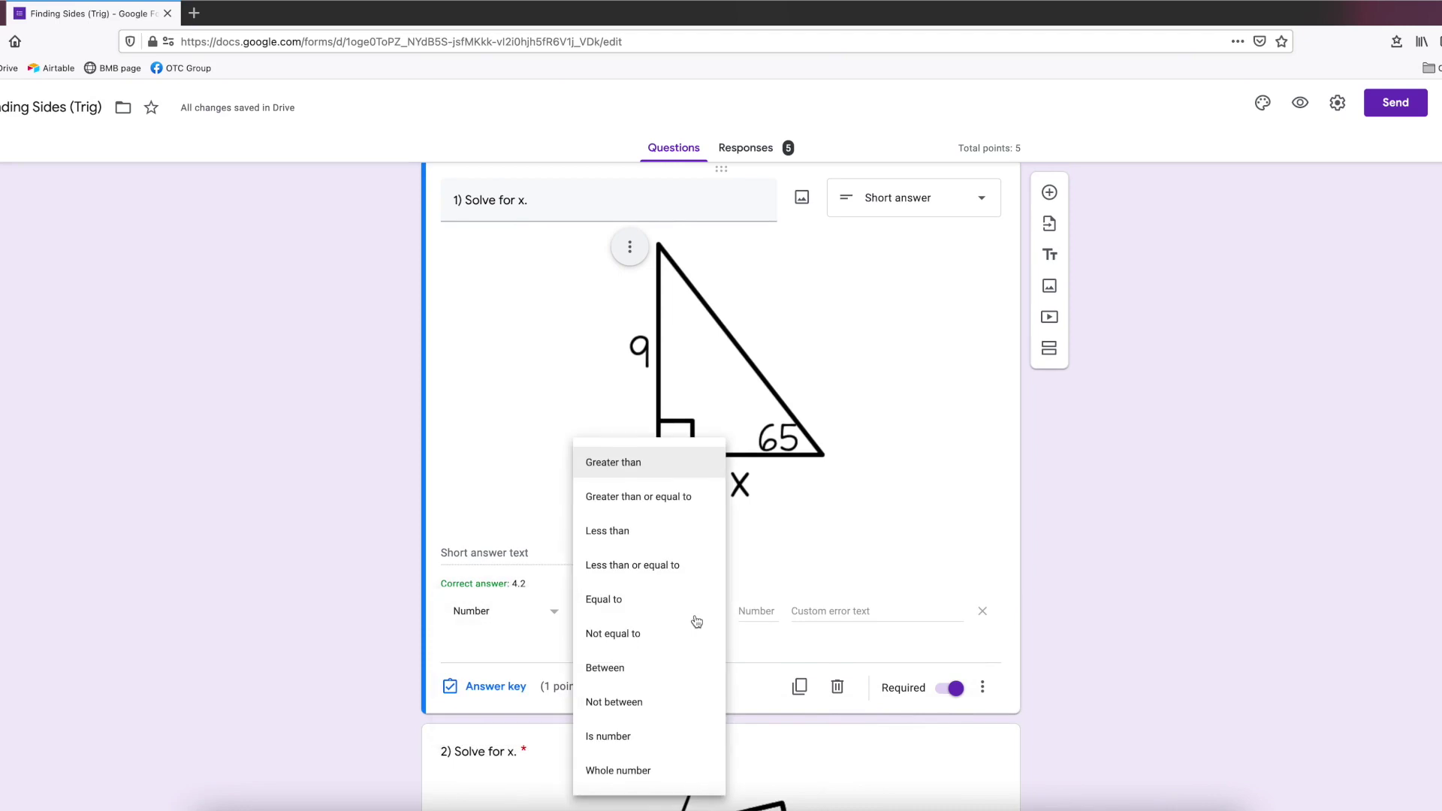
click(782, 612)
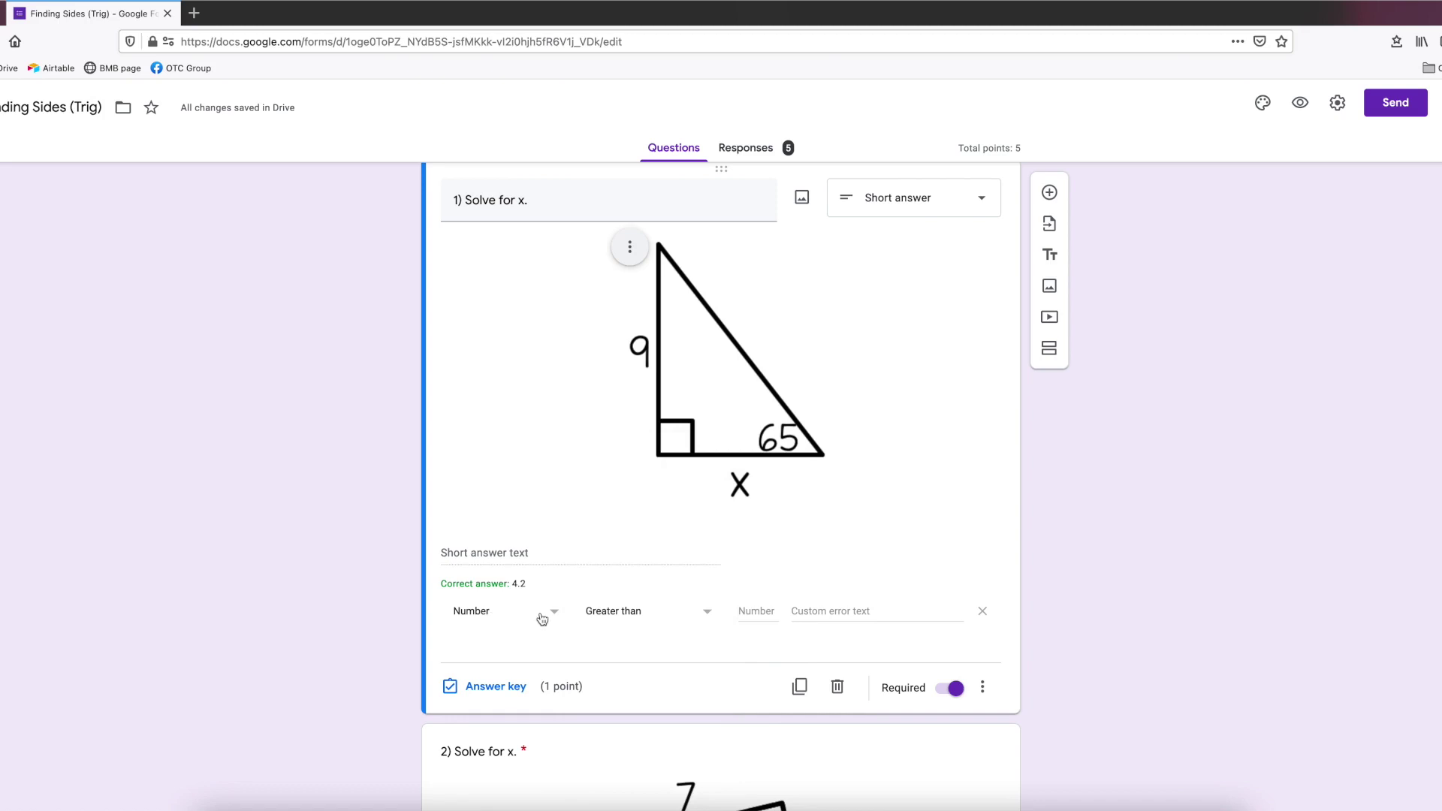
click(614, 612)
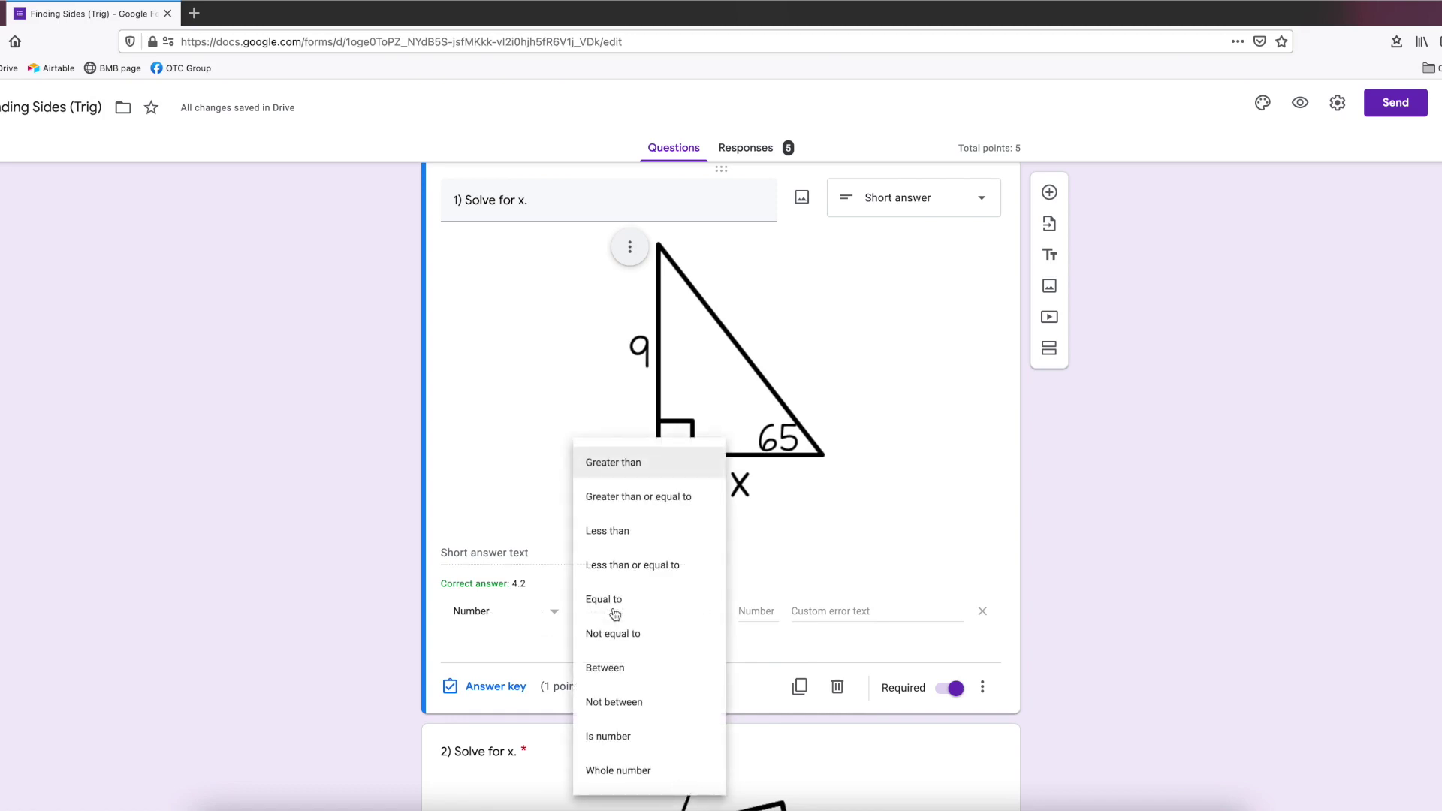
click(662, 740)
click(782, 617)
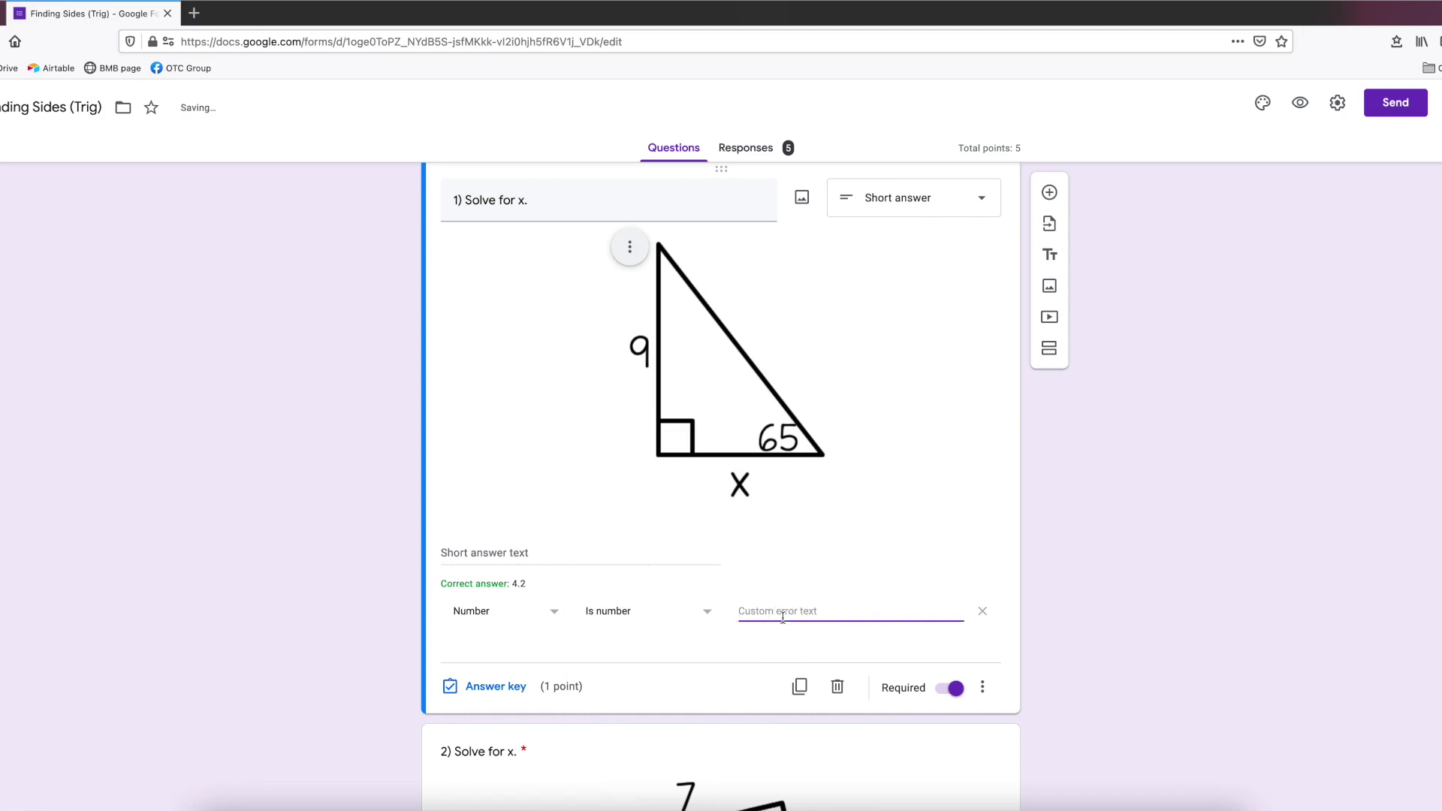
- Enter 'Enter as a number only!' as question 1's custom validation error text
text(Enter as a number on)
text(ly!)
scroll(644, 644, down, 3)
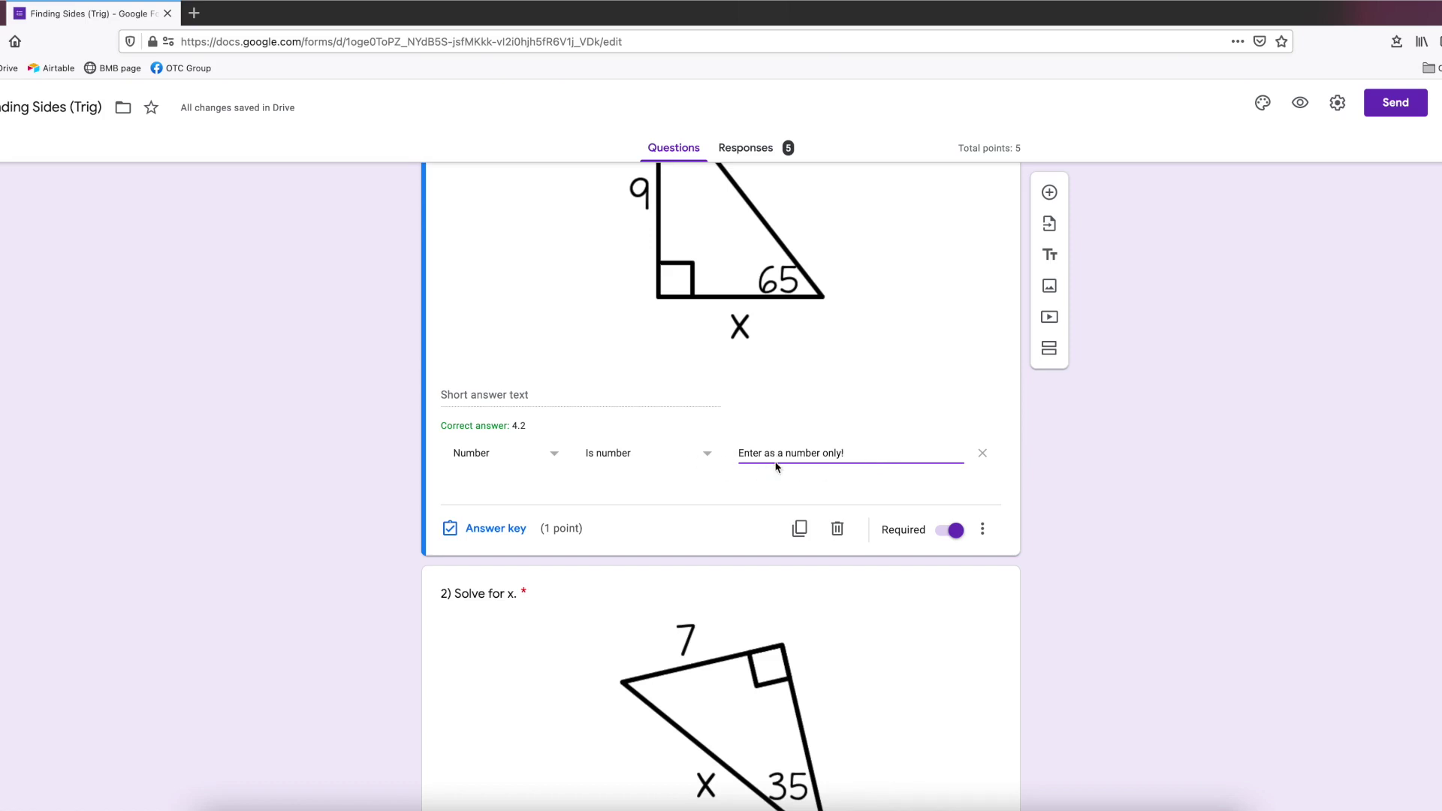
scroll(773, 459, down, 2)
scroll(776, 464, up, 4)
scroll(776, 467, up, 1)
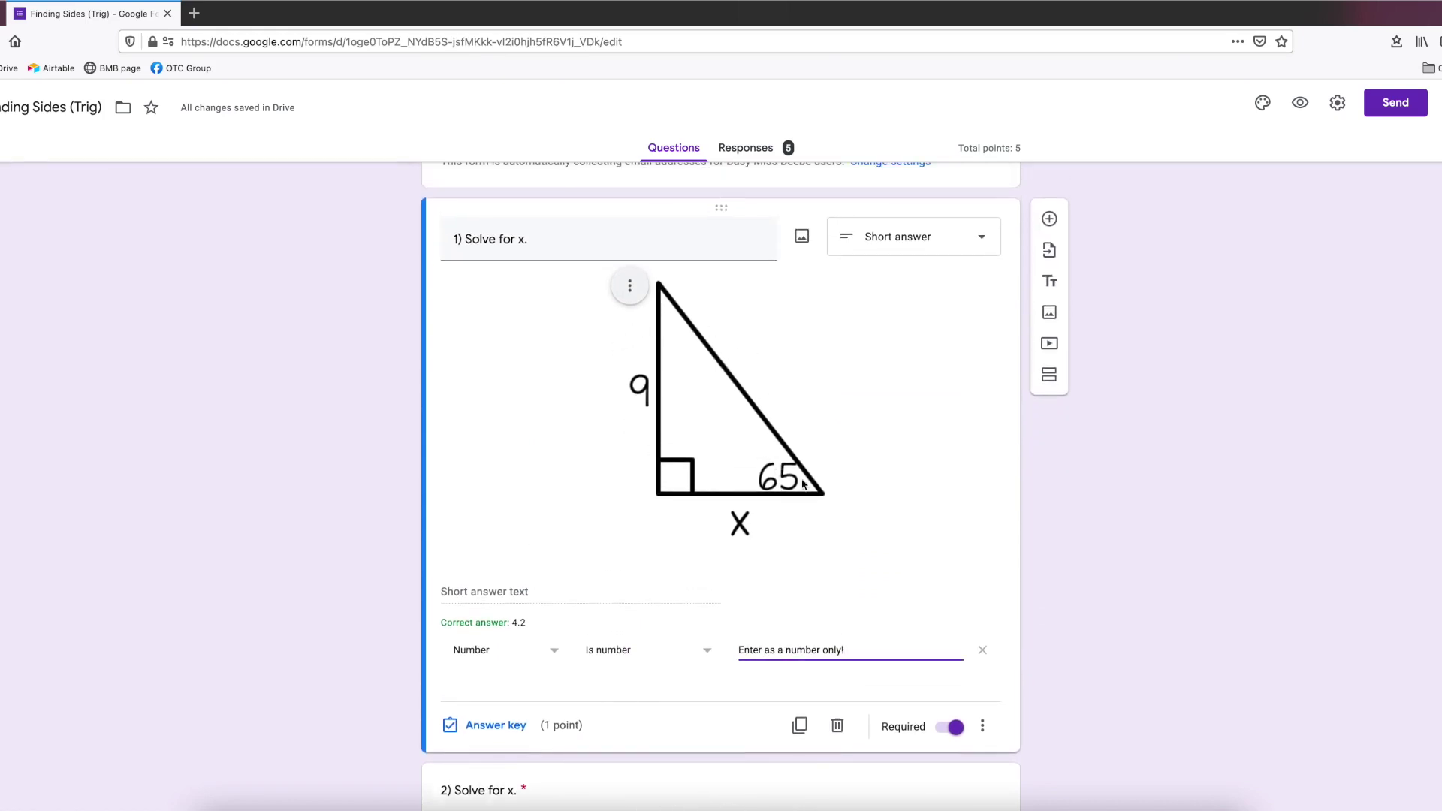
click(504, 730)
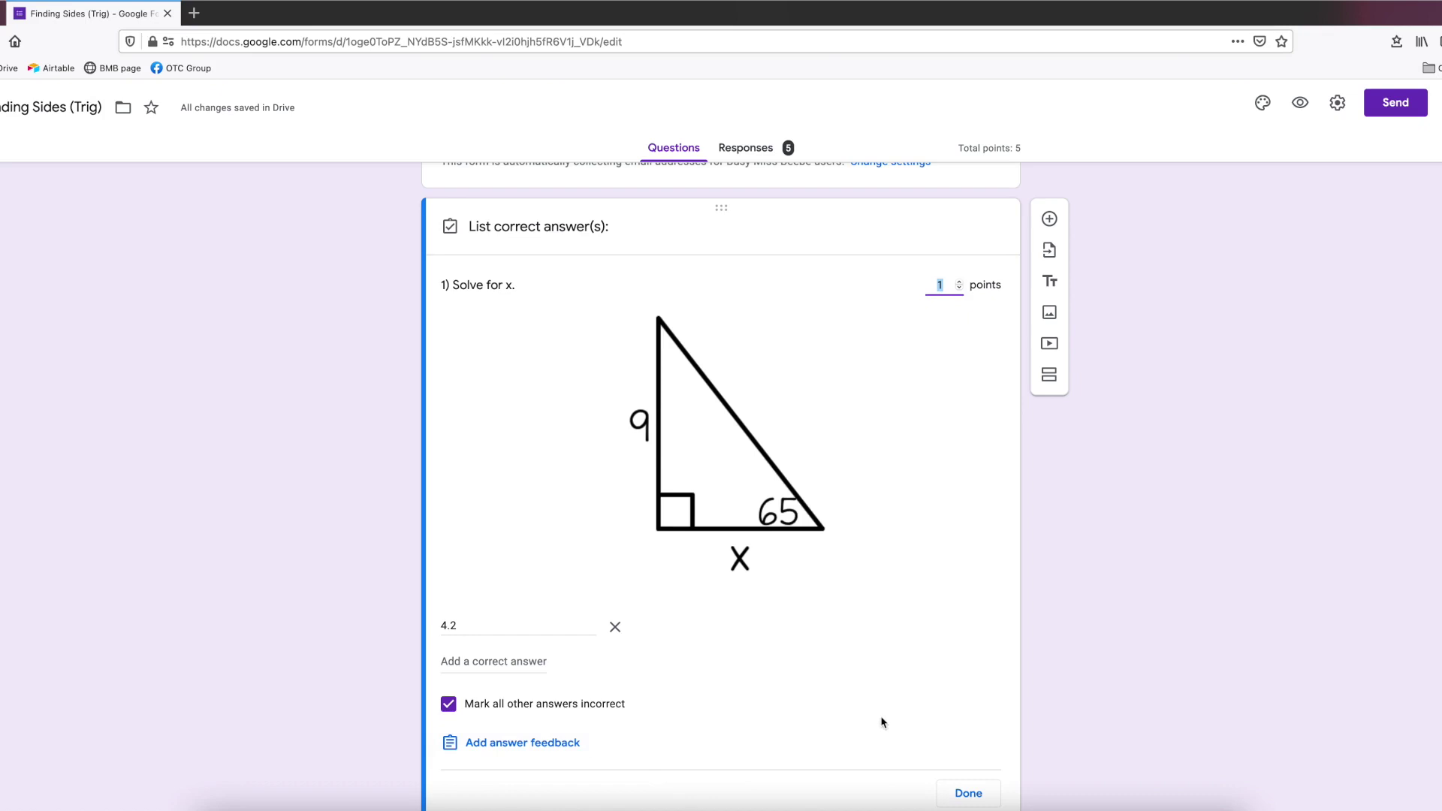
scroll(883, 727, down, 1)
click(967, 730)
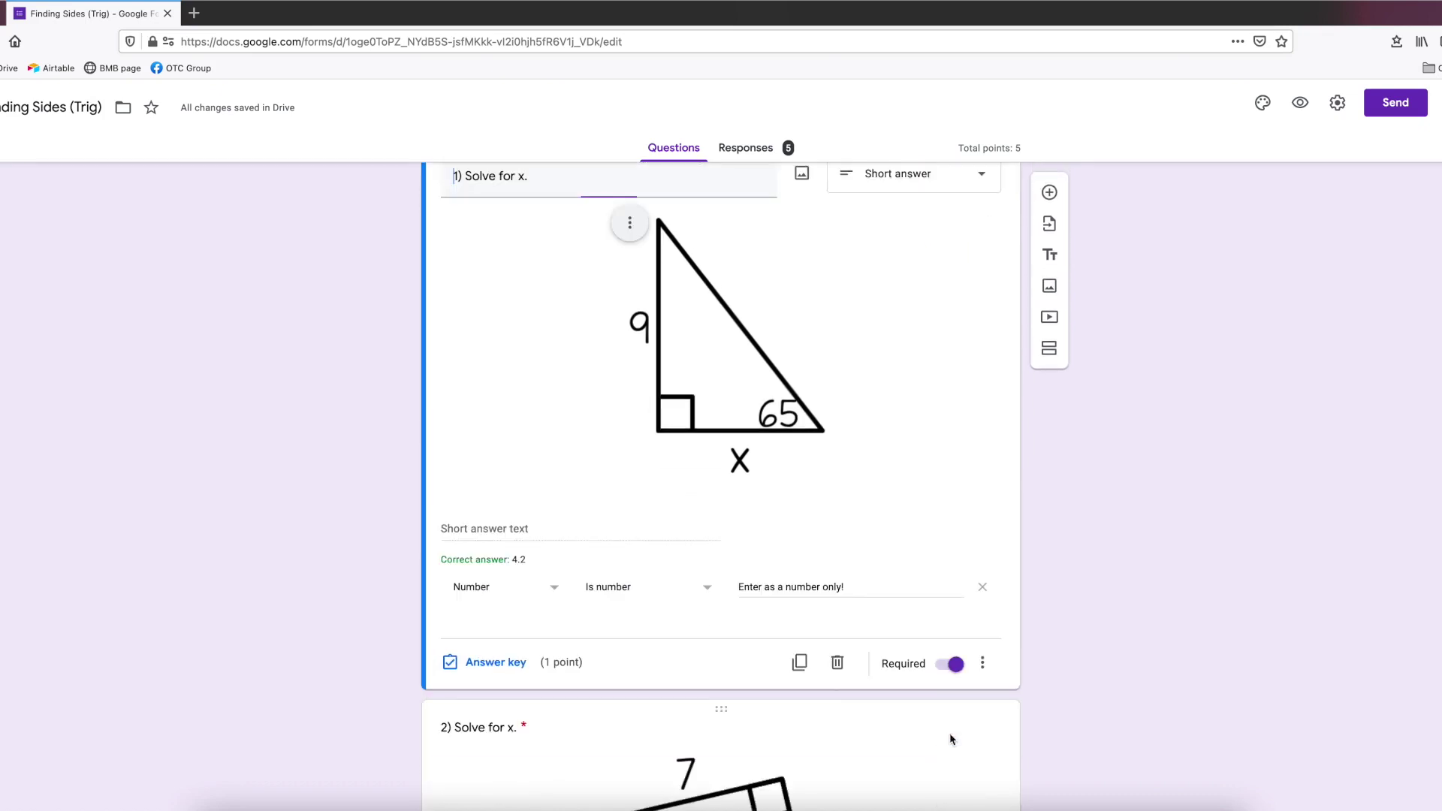
click(799, 662)
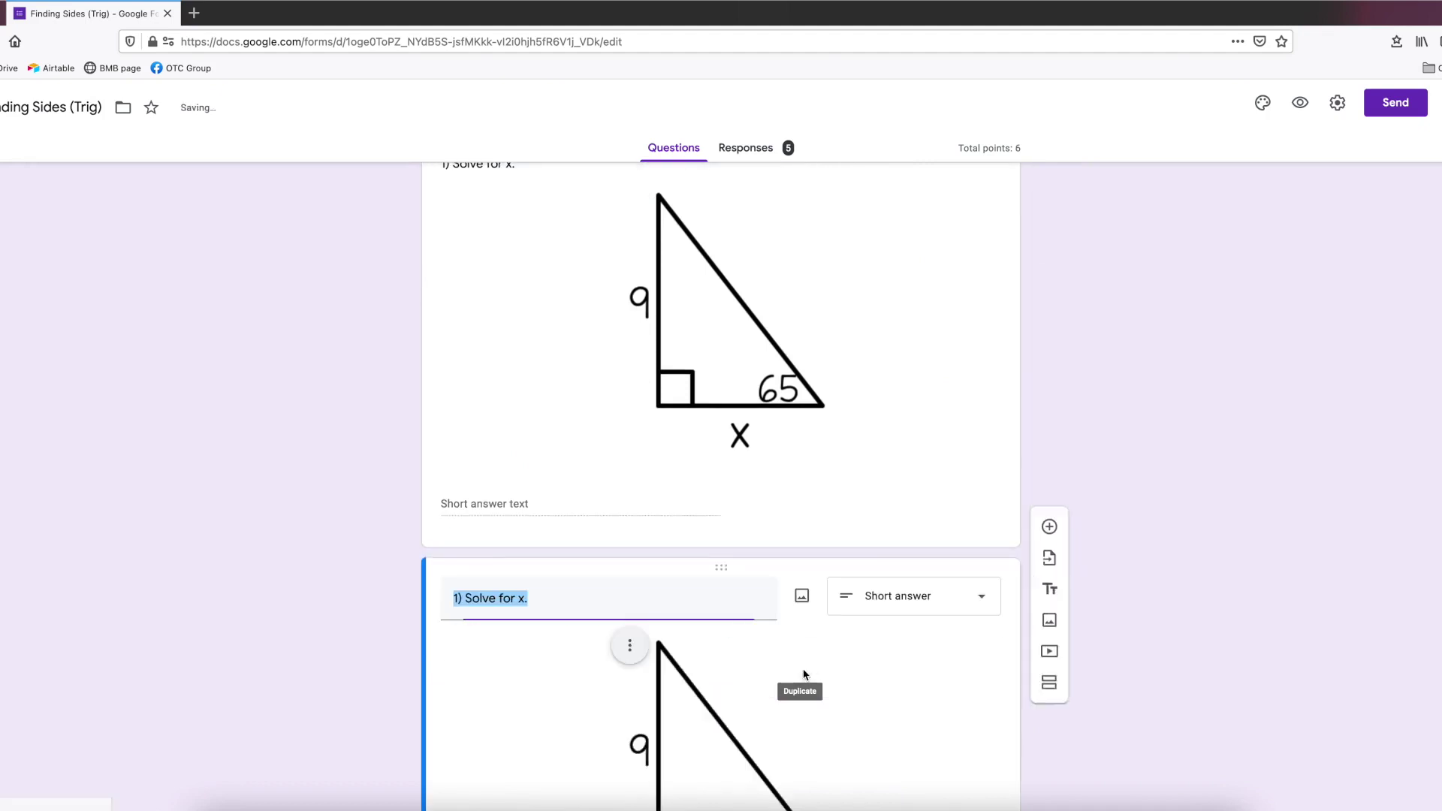
scroll(713, 623, down, 2)
click(638, 552)
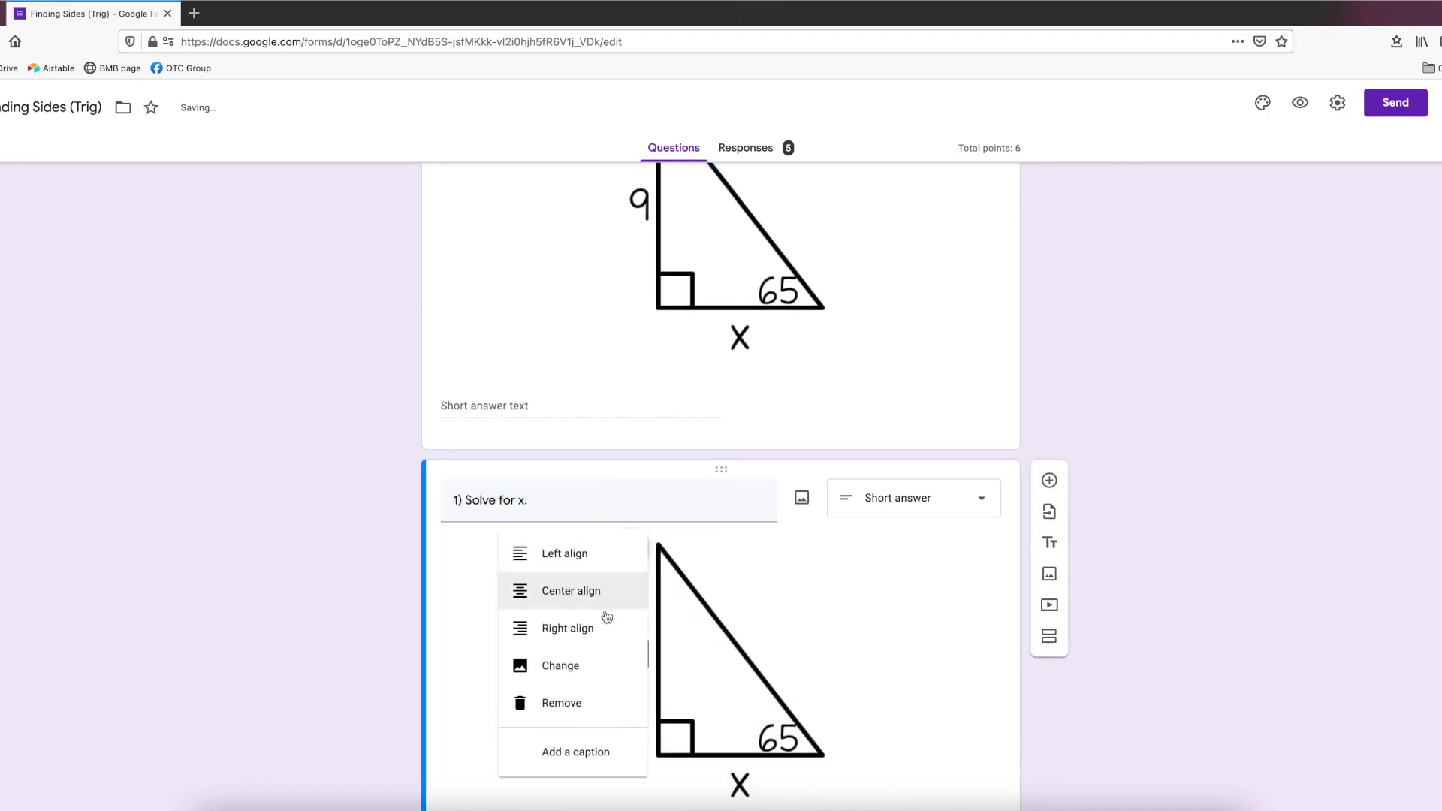
click(890, 614)
click(582, 514)
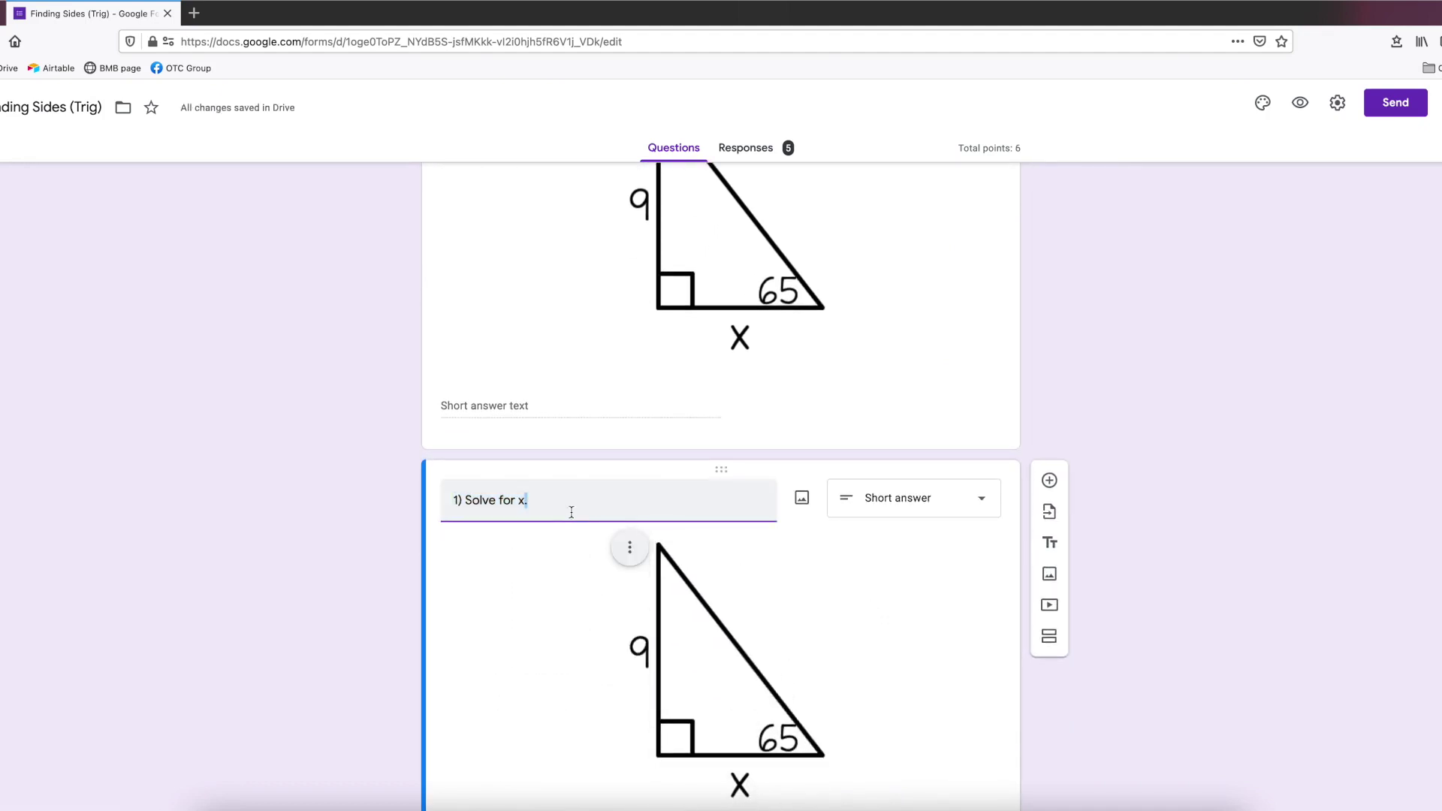
scroll(878, 682, down, 2)
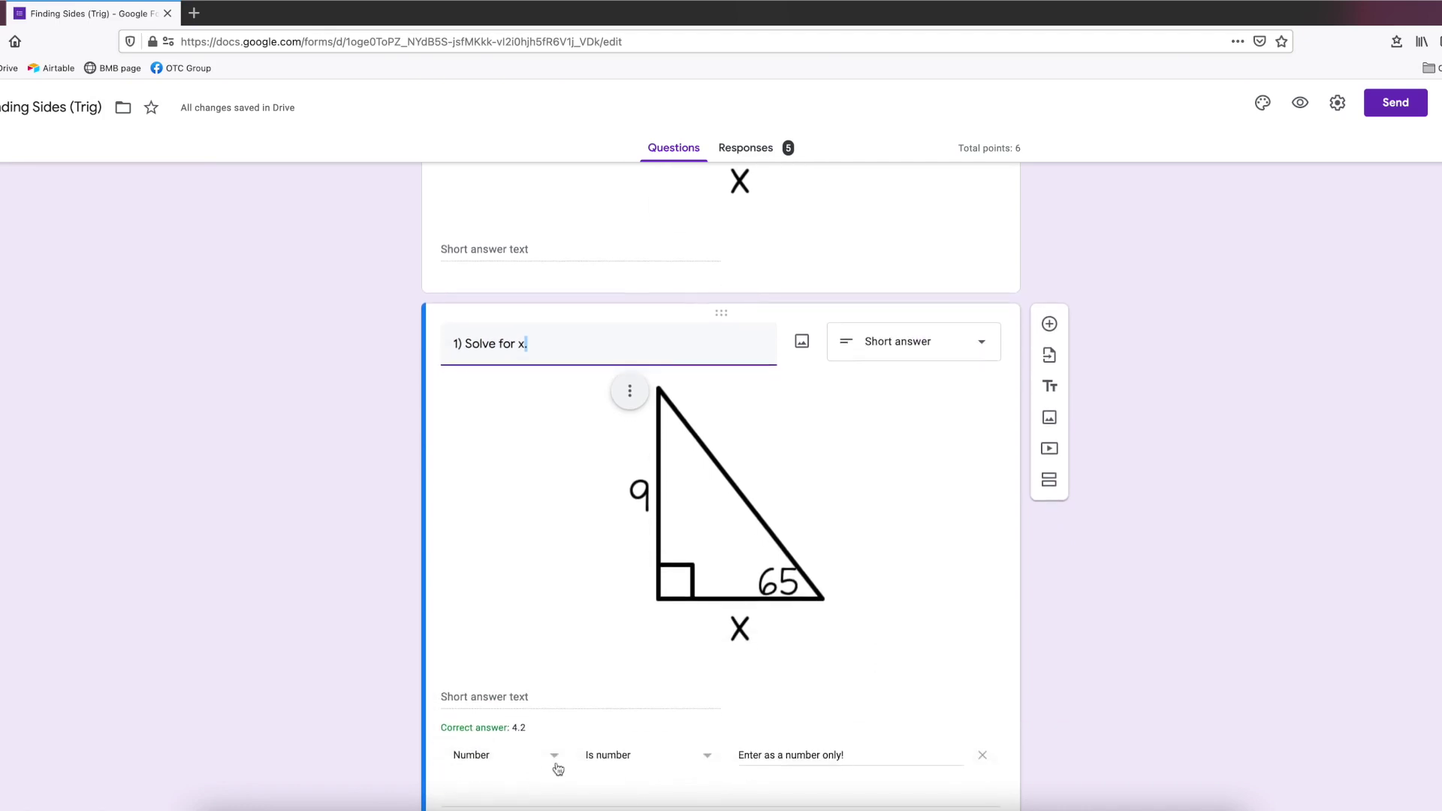
scroll(807, 759, down, 1)
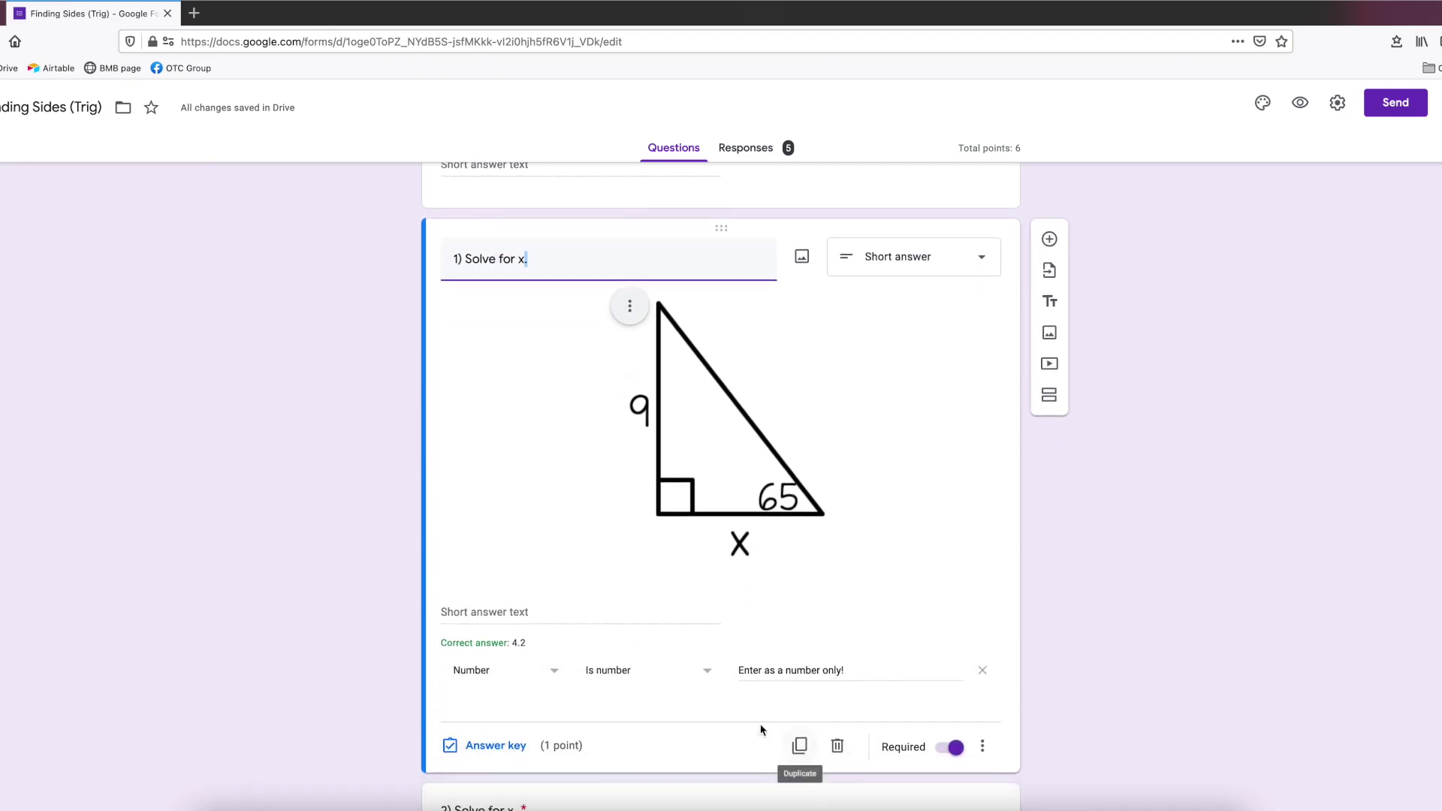
click(488, 746)
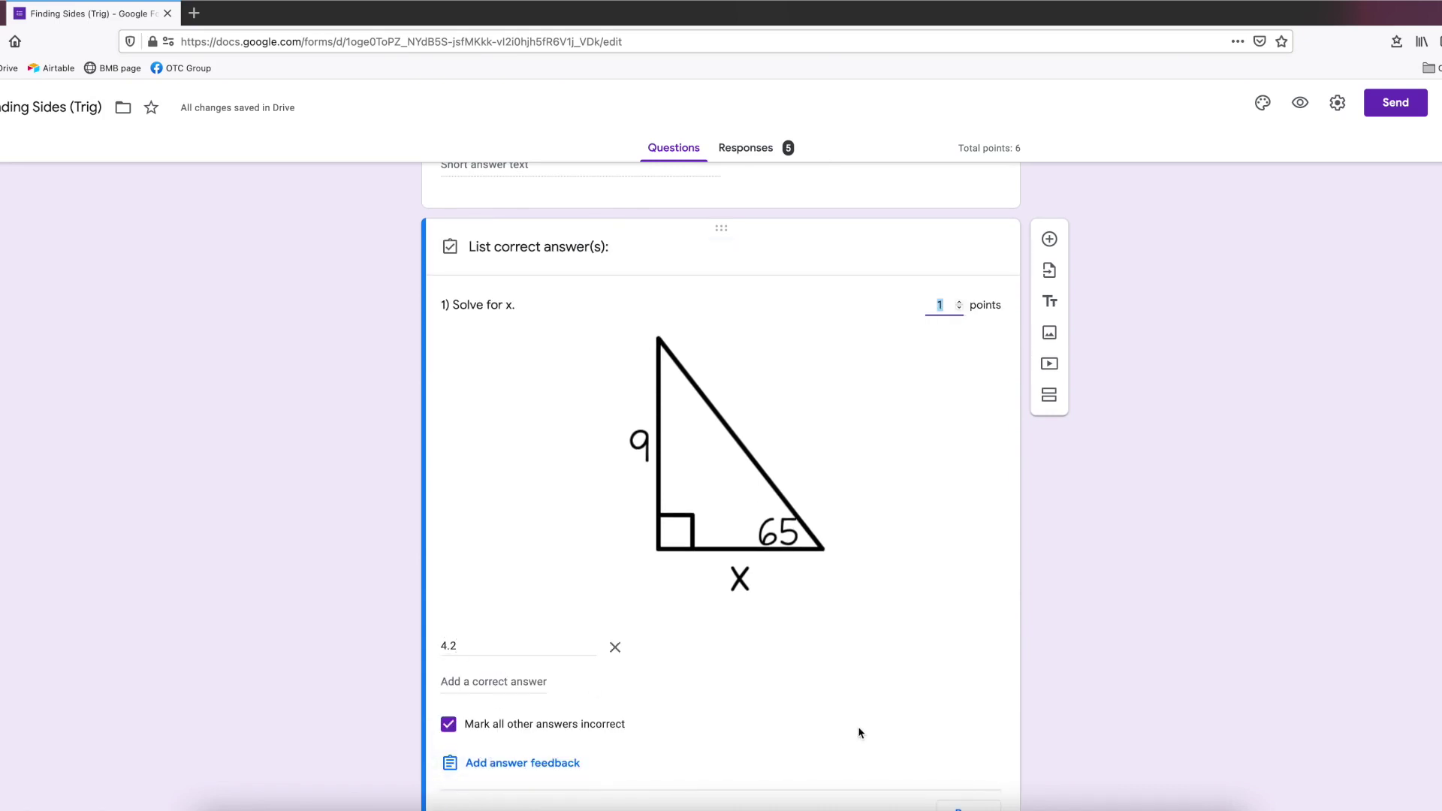
scroll(856, 732, down, 1)
click(966, 724)
scroll(892, 680, up, 4)
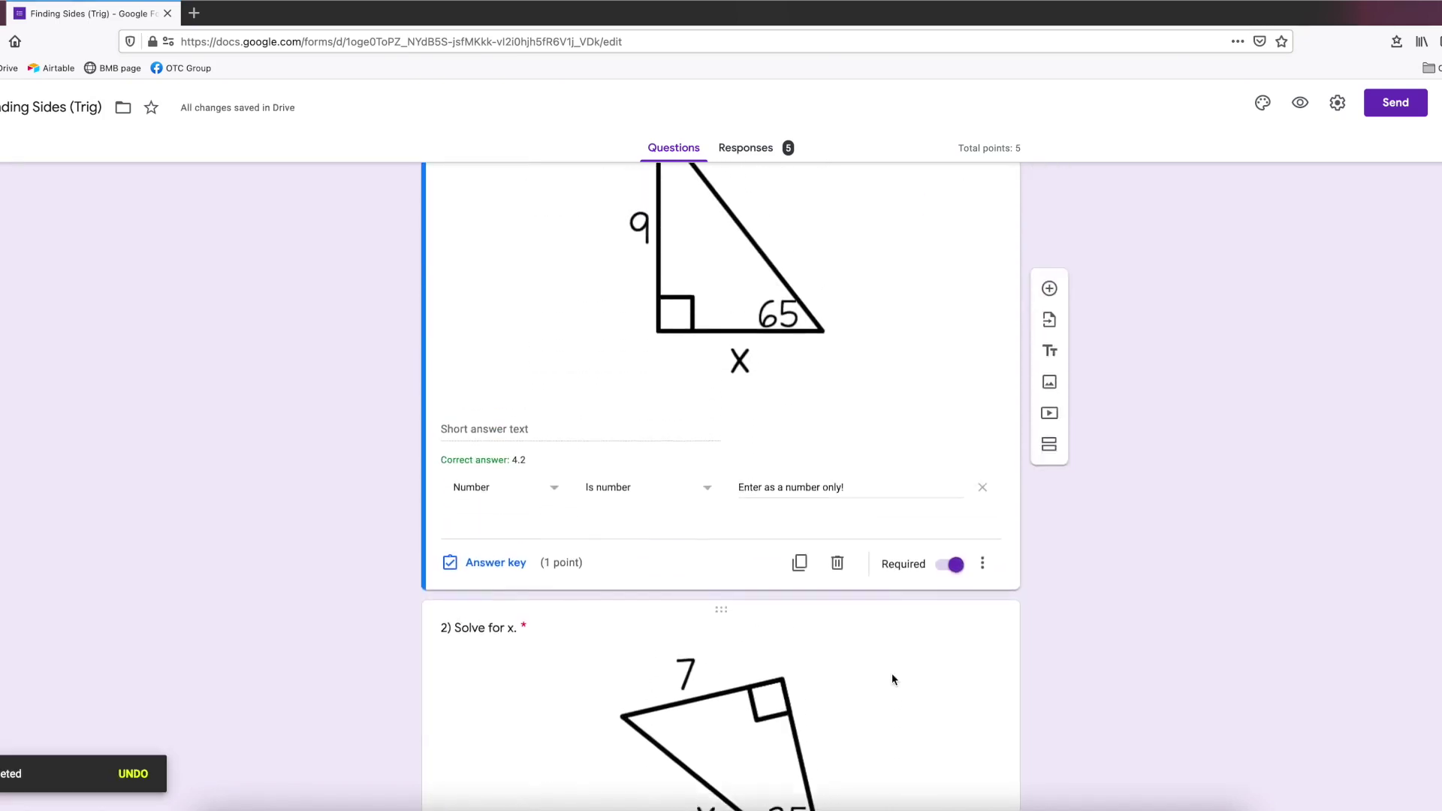